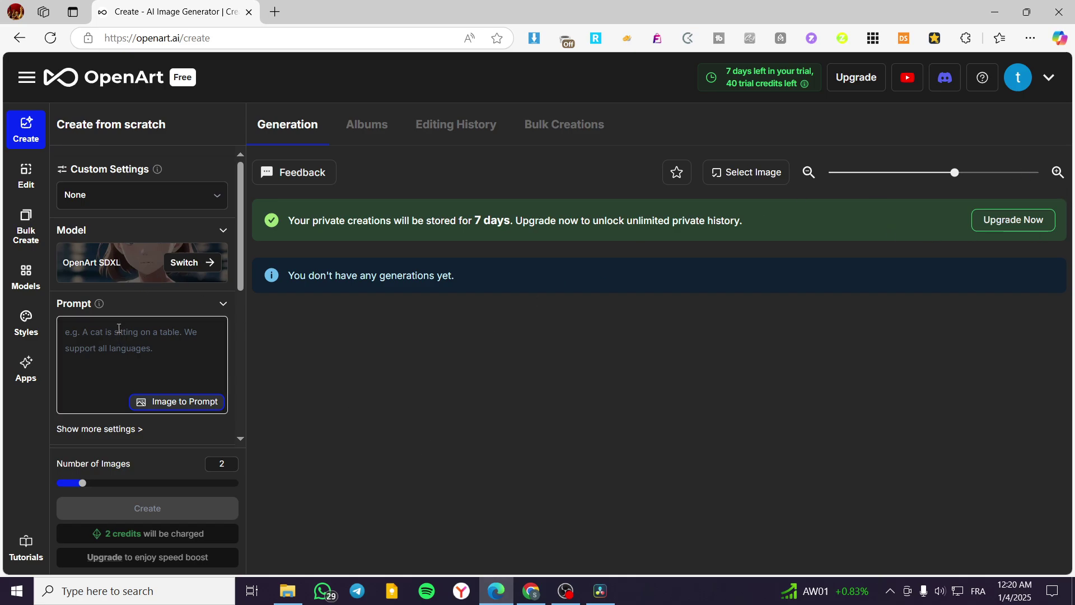
# Step: Apply the Photorealistic portrait preset as the custom settings for the new image
pyautogui.click(217, 196)
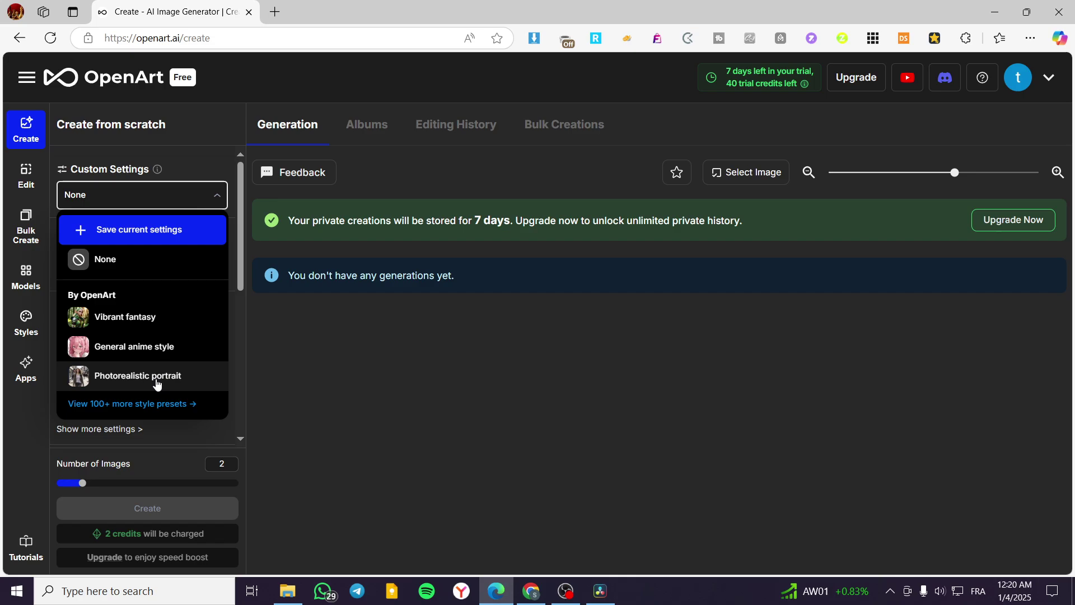
pyautogui.click(598, 423)
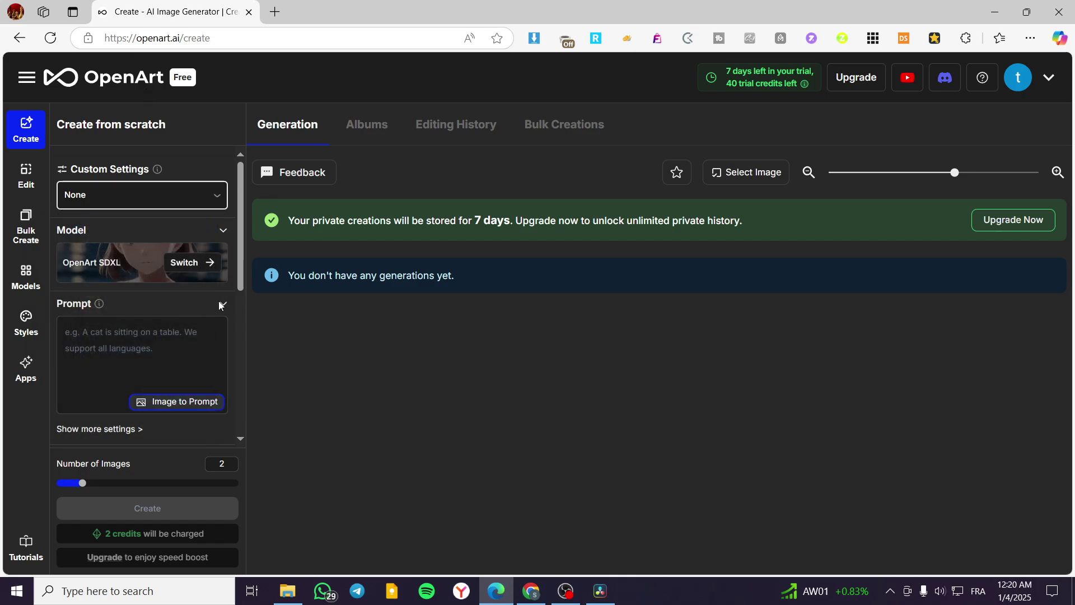
pyautogui.click(221, 195)
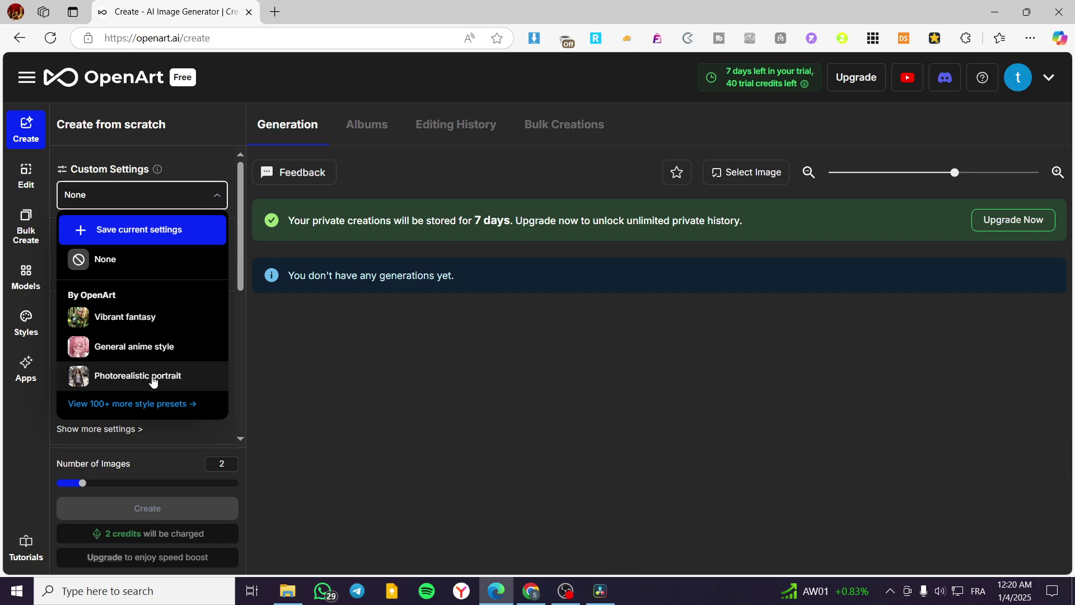
pyautogui.click(153, 381)
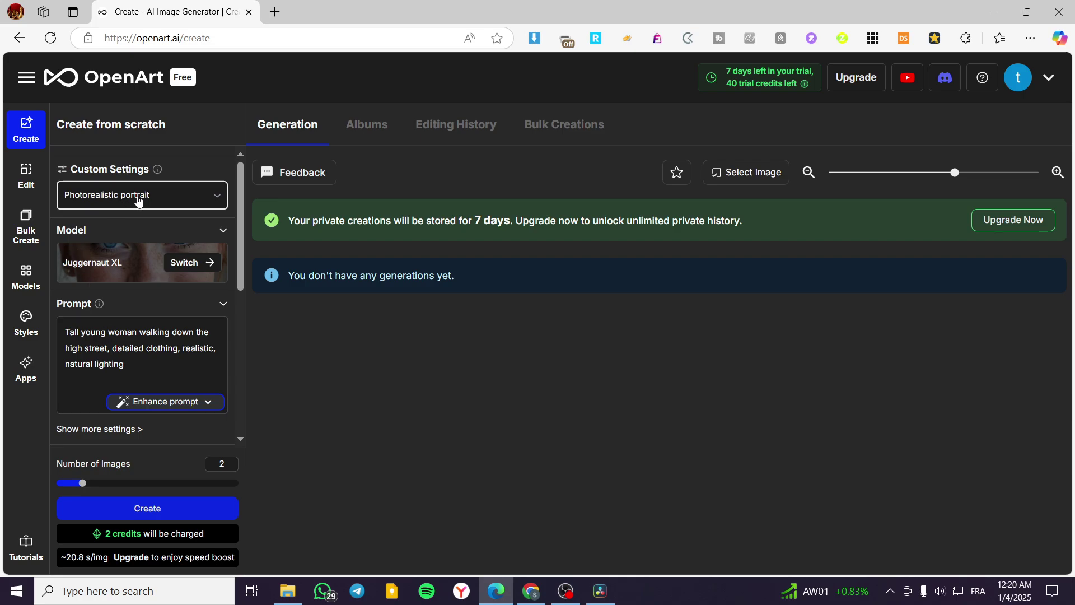
pyautogui.click(157, 195)
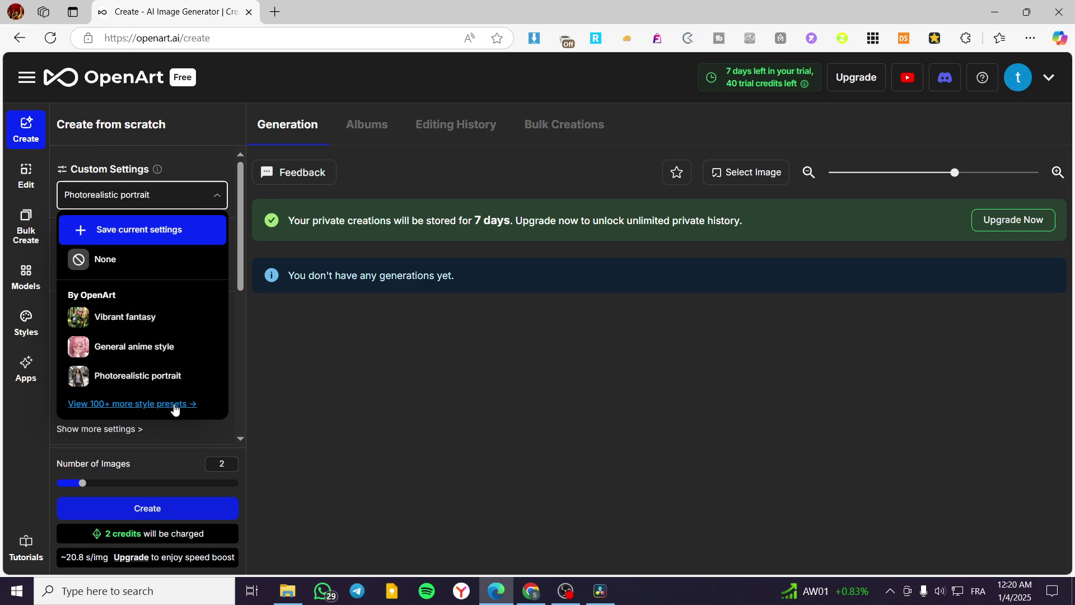
pyautogui.click(376, 402)
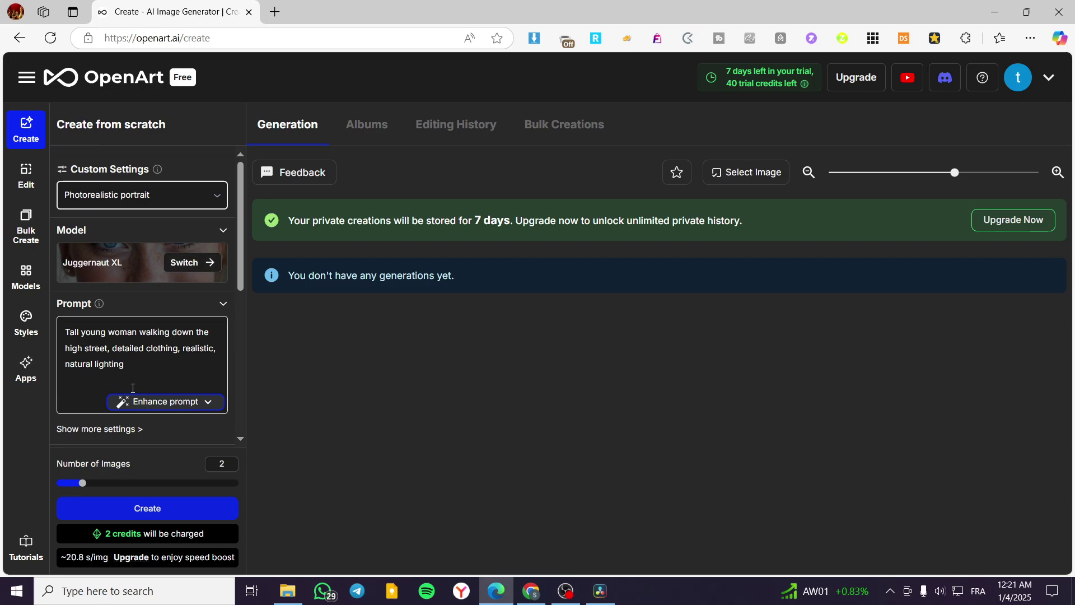
# Step: Switch the generation model to Flux (dev) from the public models
pyautogui.click(215, 271)
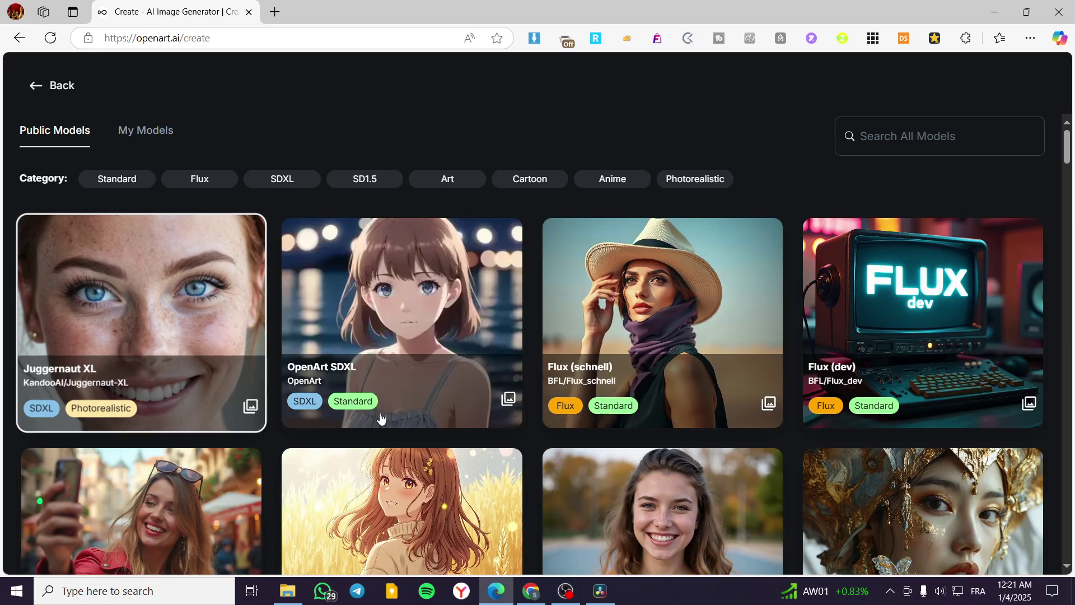
pyautogui.scroll(-1, 986, 364)
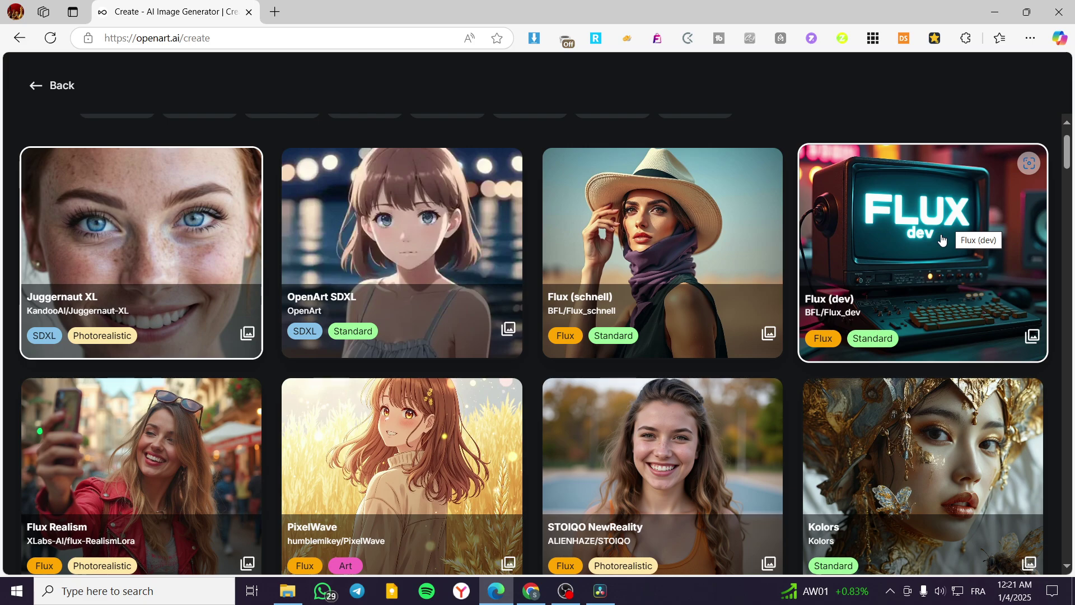
pyautogui.click(960, 226)
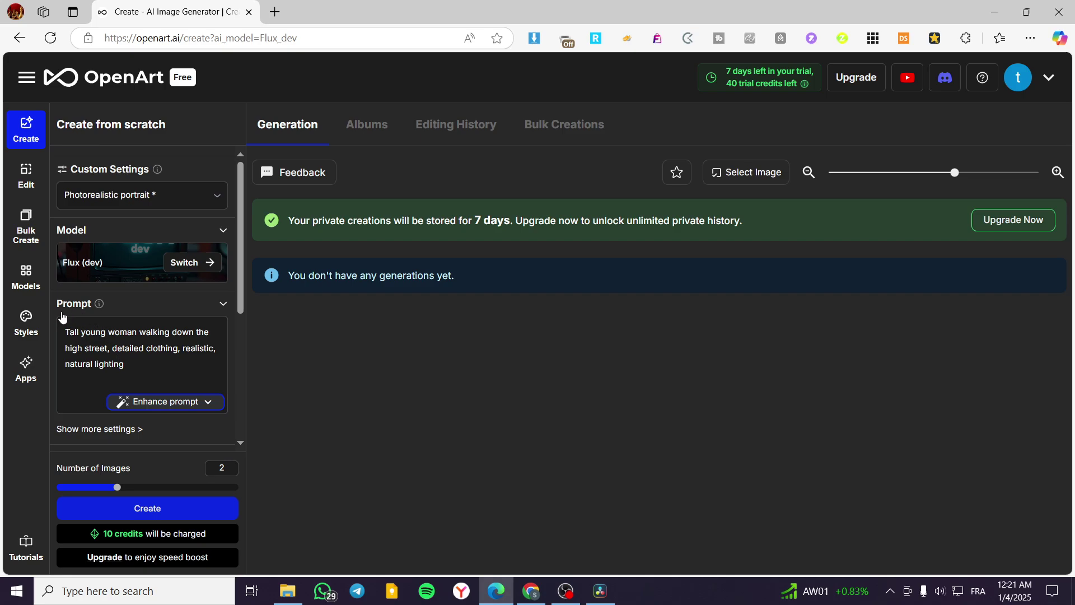
# Step: Replace "woman" with "stylish man" in the prompt
pyautogui.moveTo(100, 307)
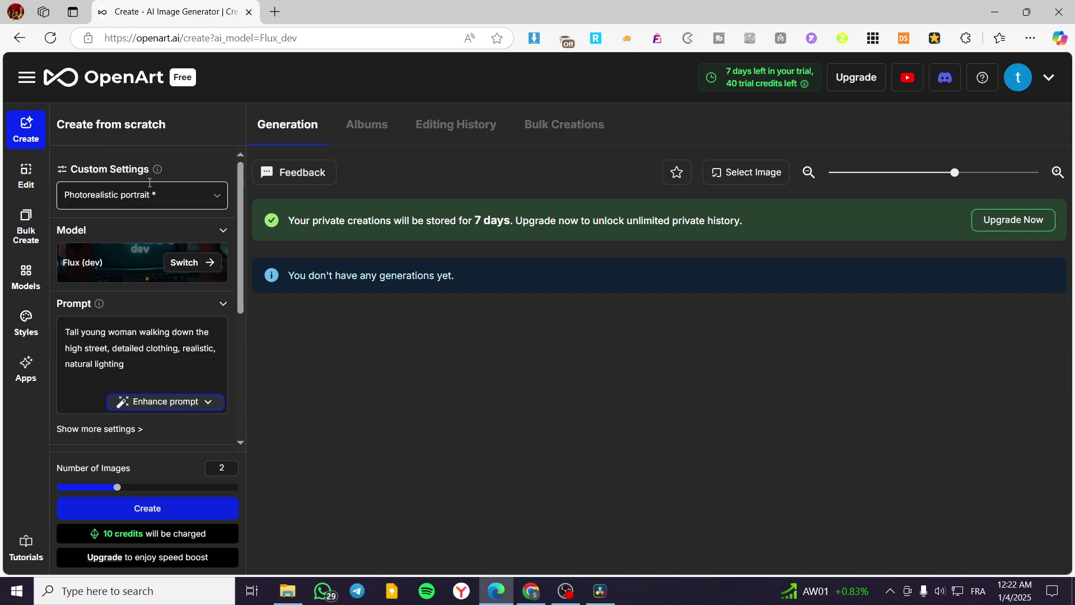
pyautogui.moveTo(112, 332); pyautogui.dragTo(136, 330)
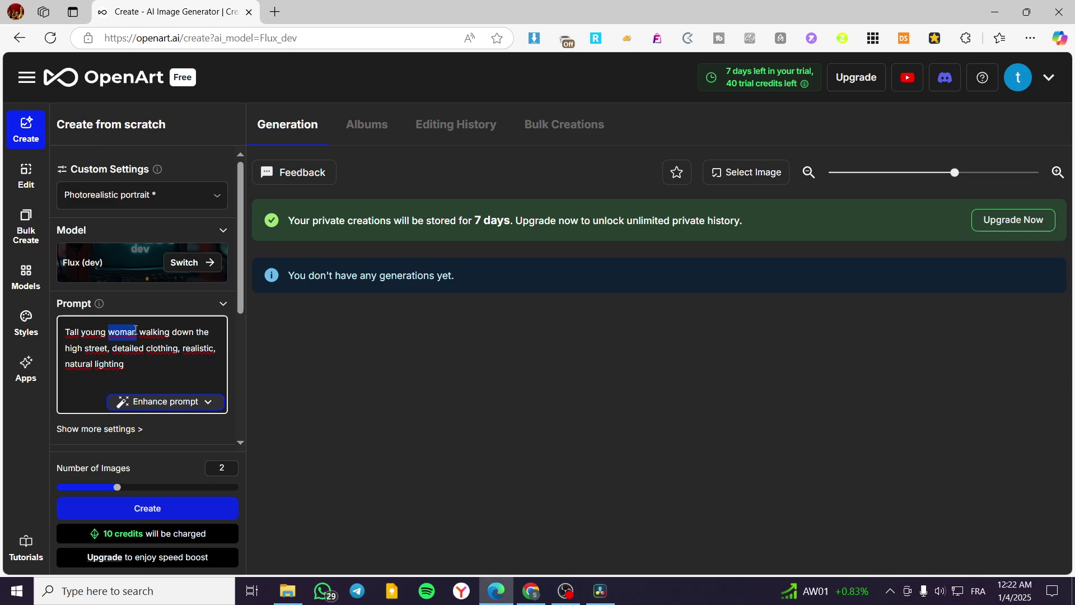
pyautogui.write('stylish')
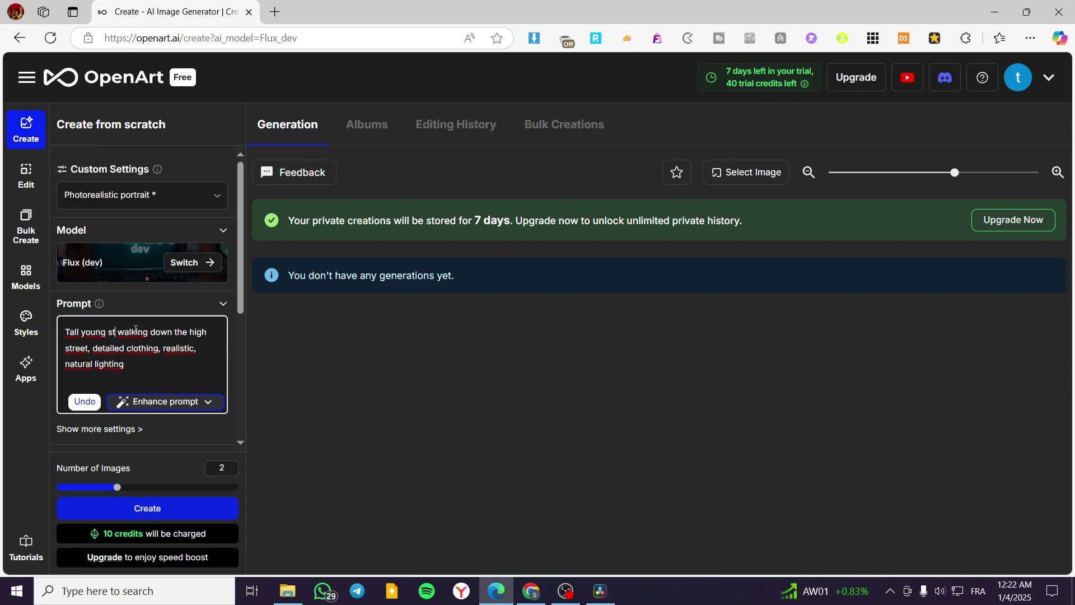
pyautogui.write(' man')
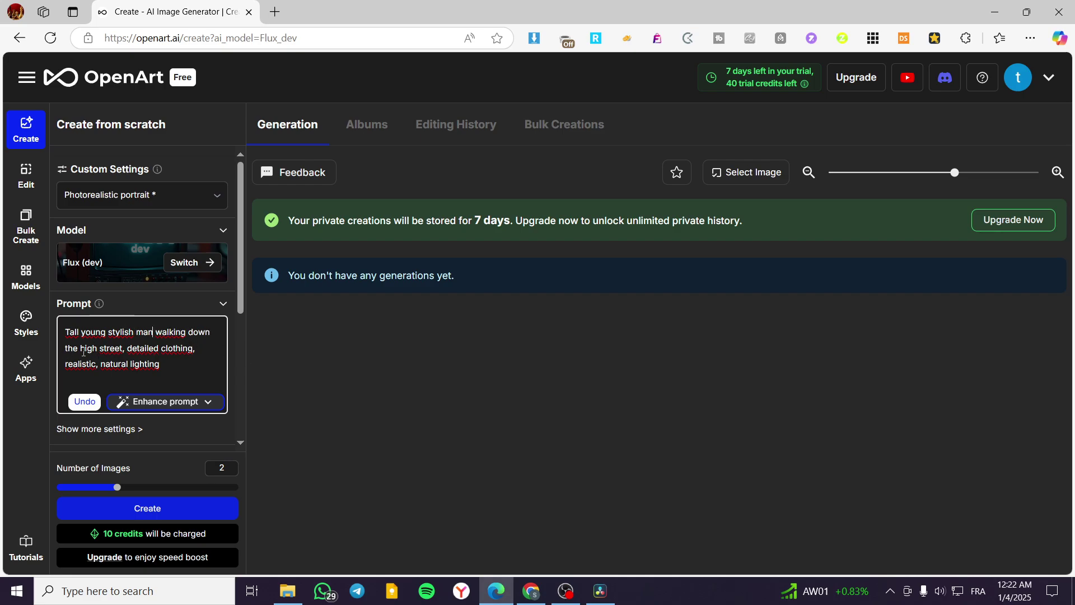
# Step: Change "high street" in the prompt to "new york strees"
pyautogui.doubleClick(86, 349)
pyautogui.moveTo(93, 347); pyautogui.dragTo(96, 348)
pyautogui.write('new')
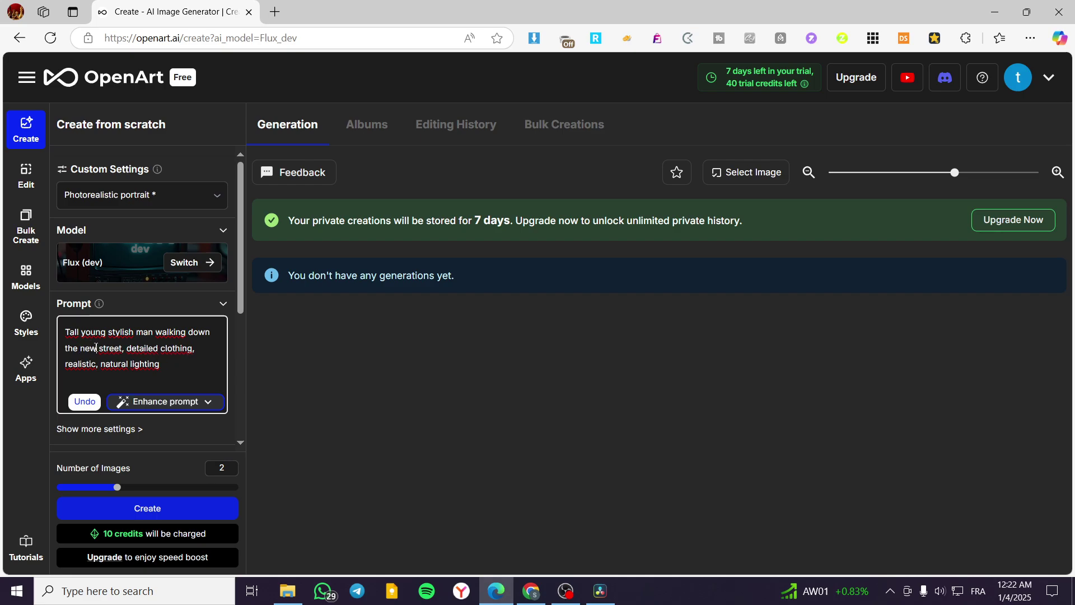
pyautogui.write(' york')
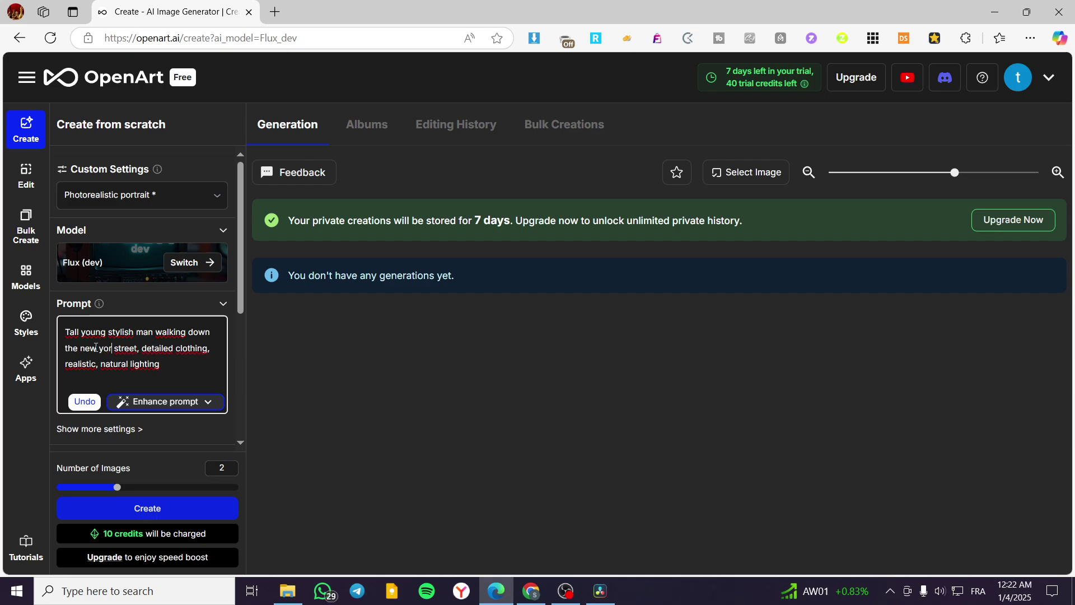
pyautogui.click(144, 355)
pyautogui.press('BackSpace')
pyautogui.write('s')
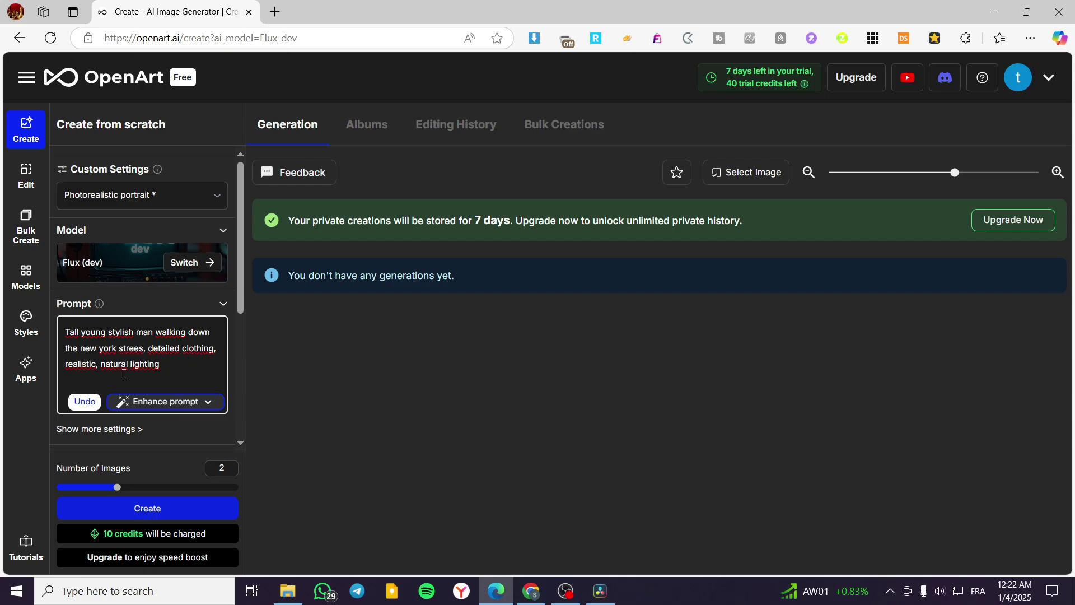
# Step: Review the prompt enhancement choices and the image guidance options for the generation
pyautogui.scroll(-1, 172, 371)
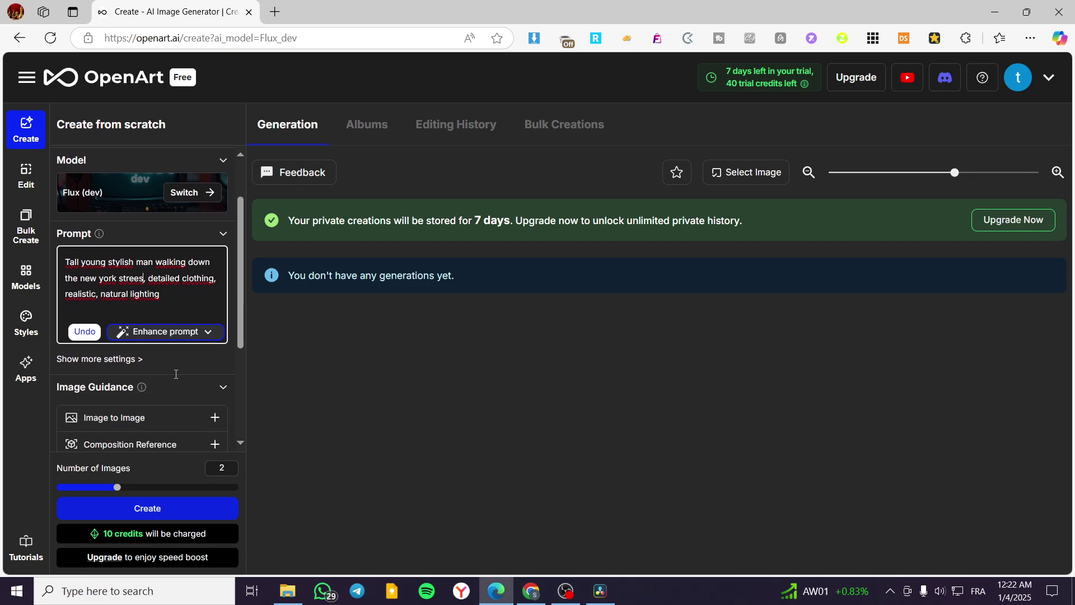
pyautogui.click(212, 333)
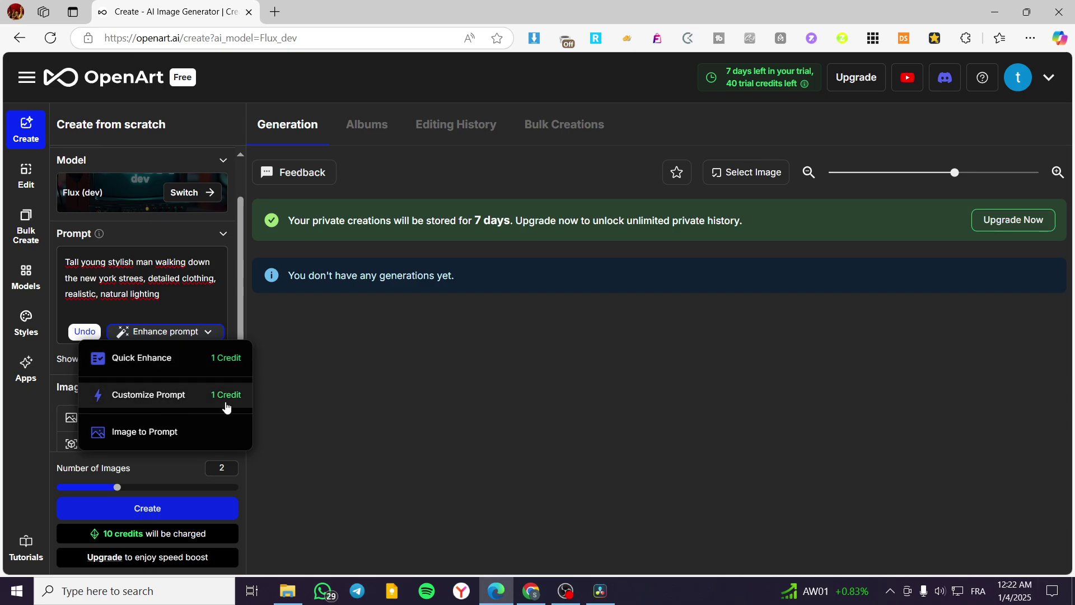
pyautogui.click(208, 334)
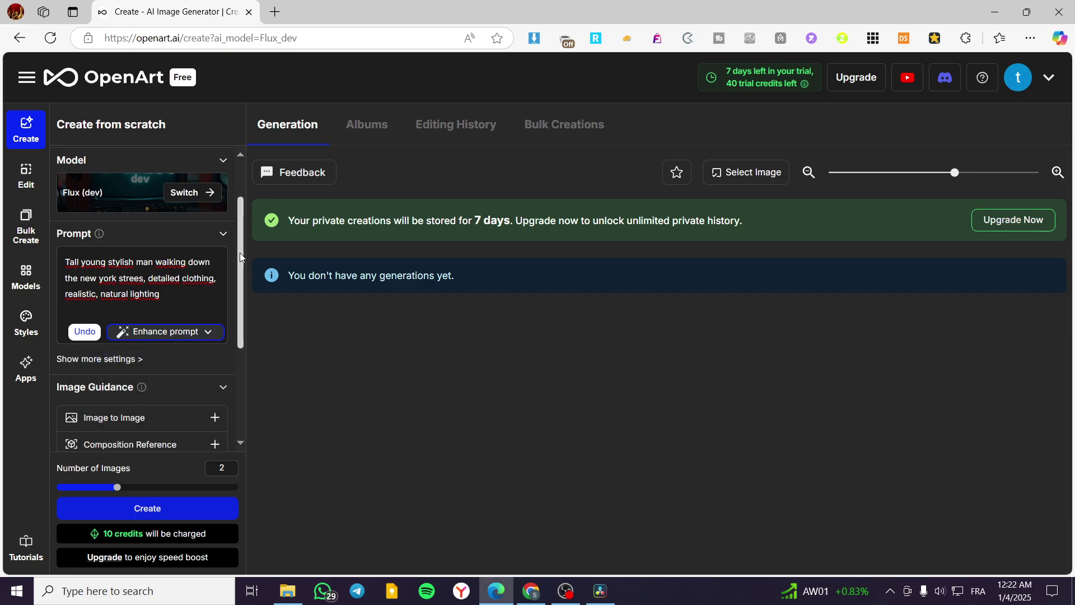
pyautogui.scroll(-1, 144, 287)
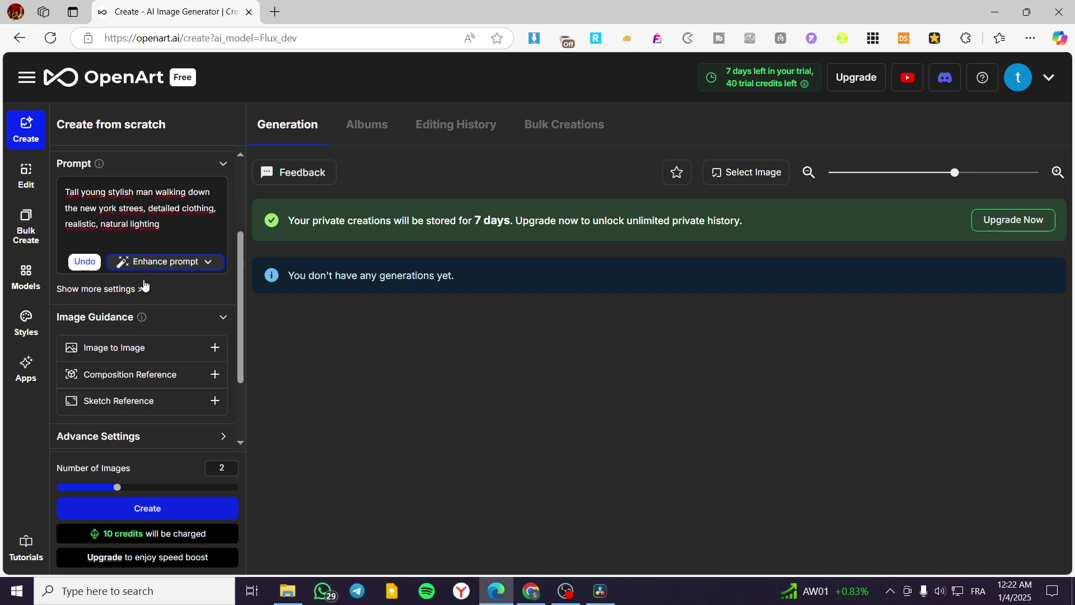
pyautogui.scroll(-1, 145, 292)
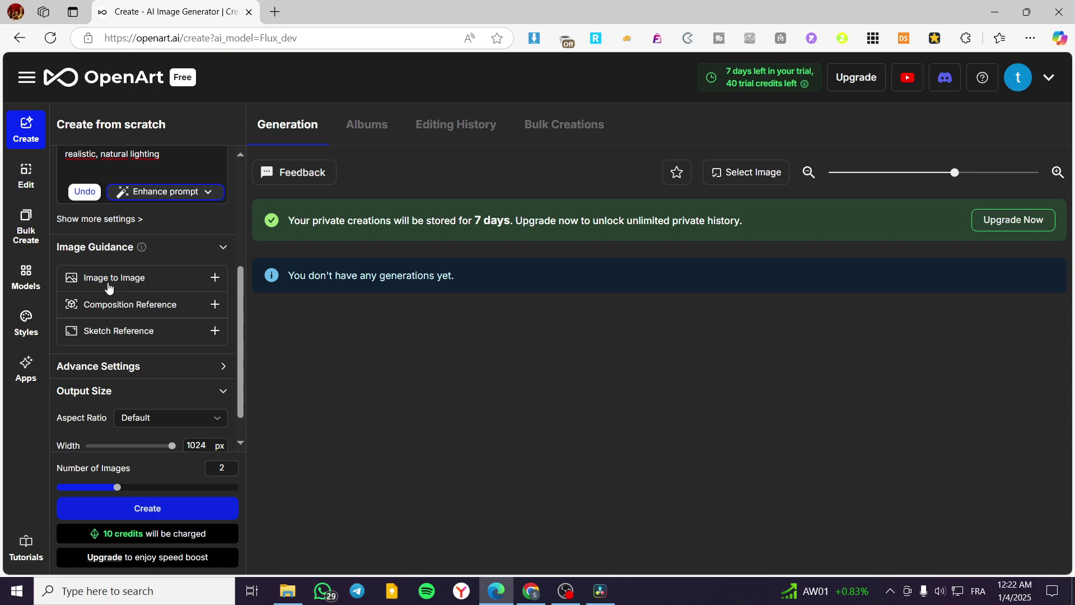
pyautogui.moveTo(141, 251)
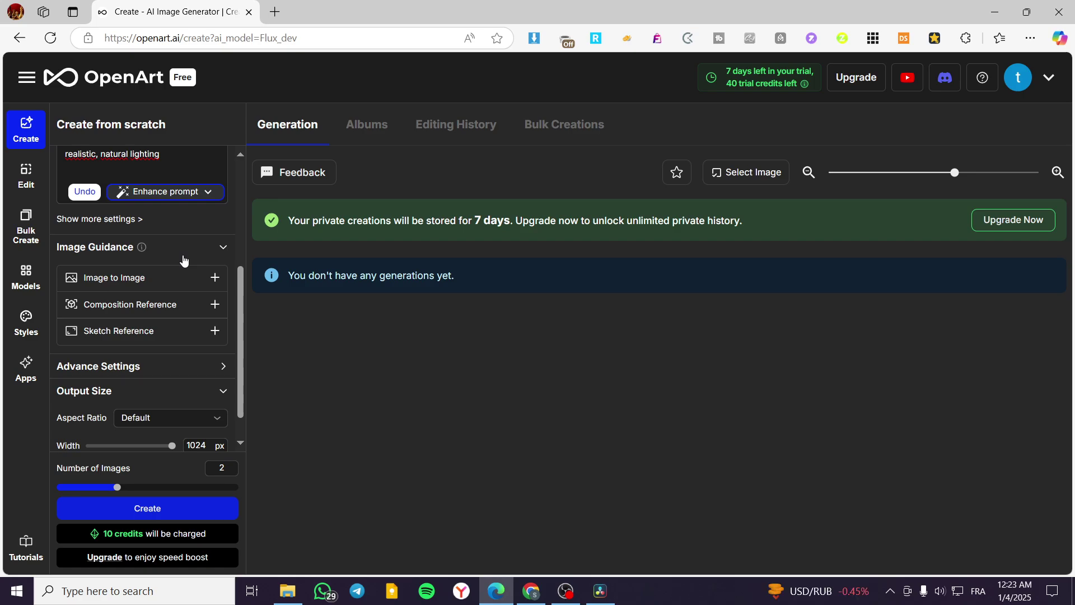
# Step: Set the number of images to 1 and generate the image
pyautogui.scroll(-1, 153, 377)
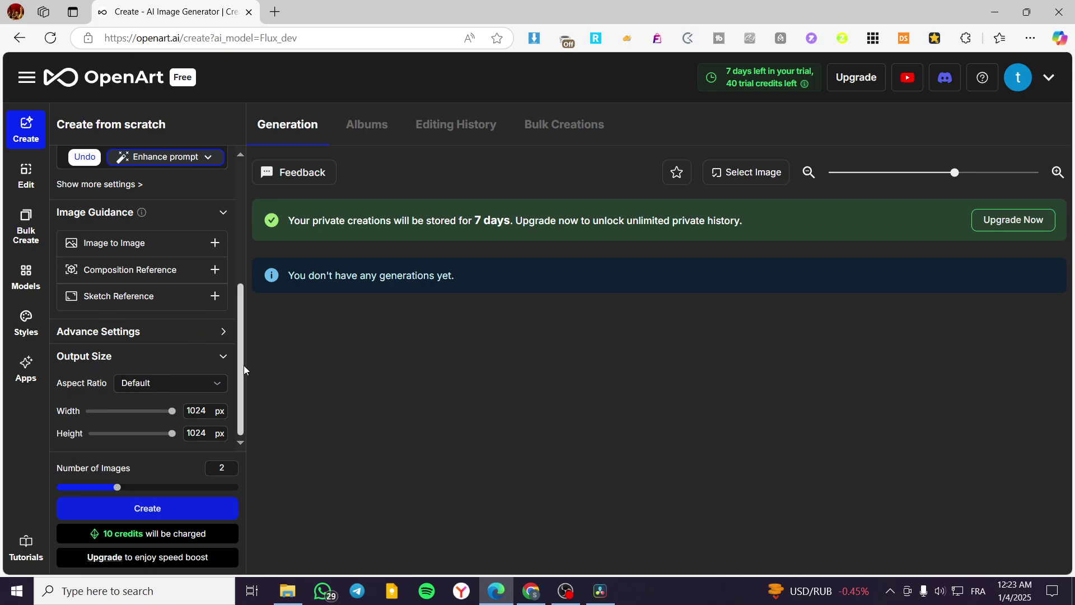
pyautogui.moveTo(115, 487); pyautogui.dragTo(57, 487)
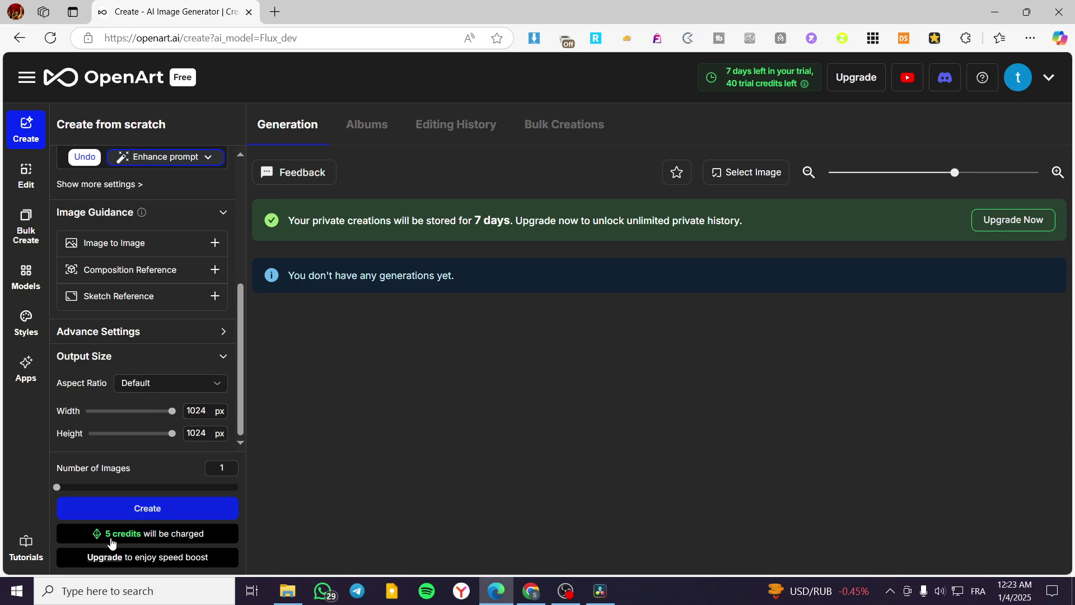
pyautogui.click(157, 507)
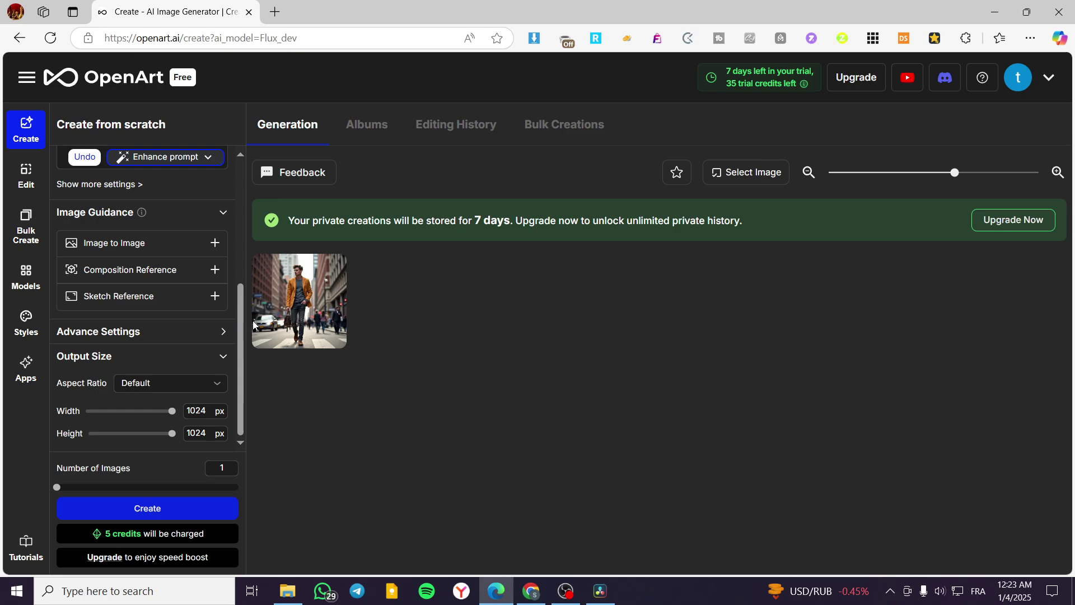
# Step: Open the generated image of the man and examine its version choices, generation details, upscale and variation options
pyautogui.click(297, 320)
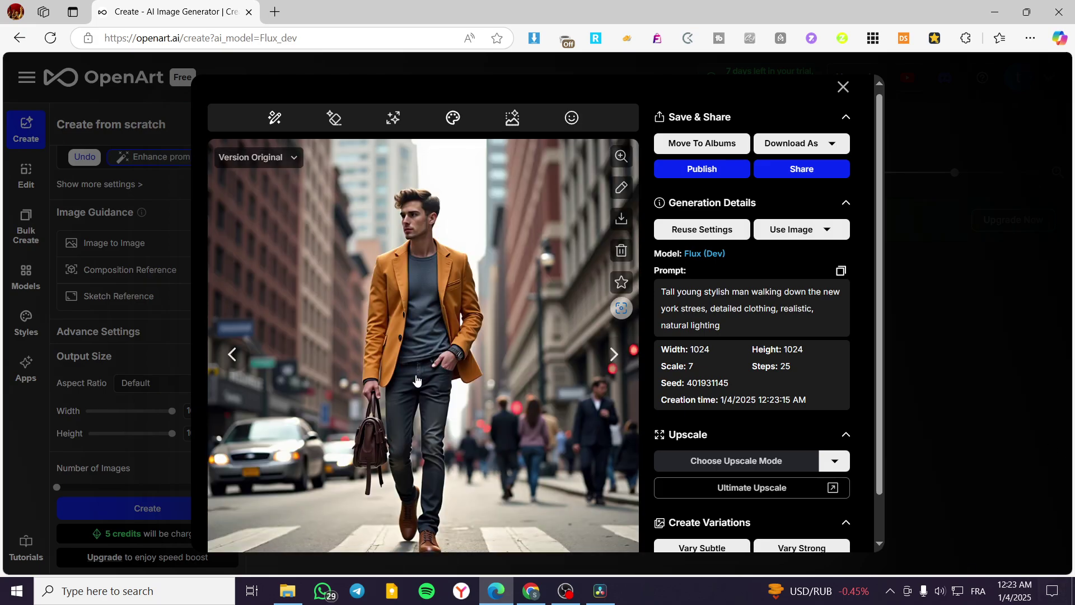
pyautogui.scroll(-1, 461, 398)
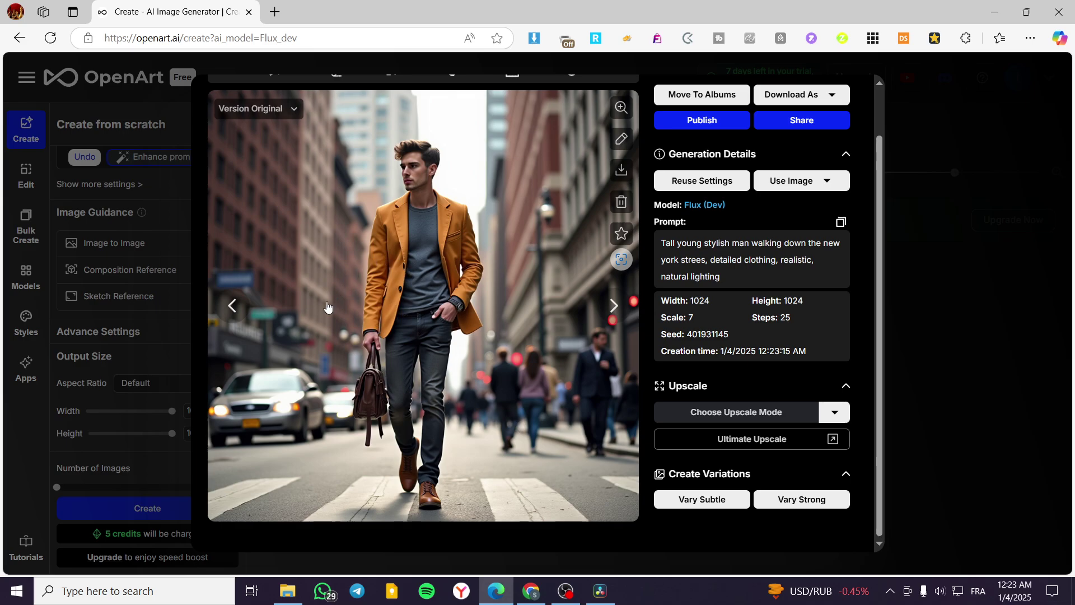
pyautogui.click(294, 108)
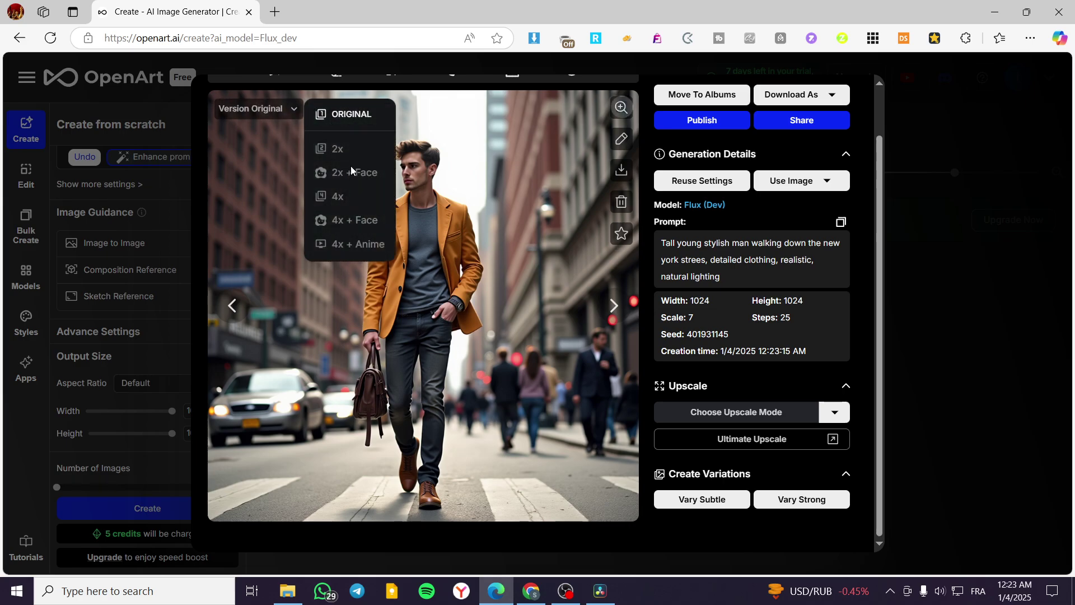
pyautogui.click(513, 217)
pyautogui.scroll(1, 468, 333)
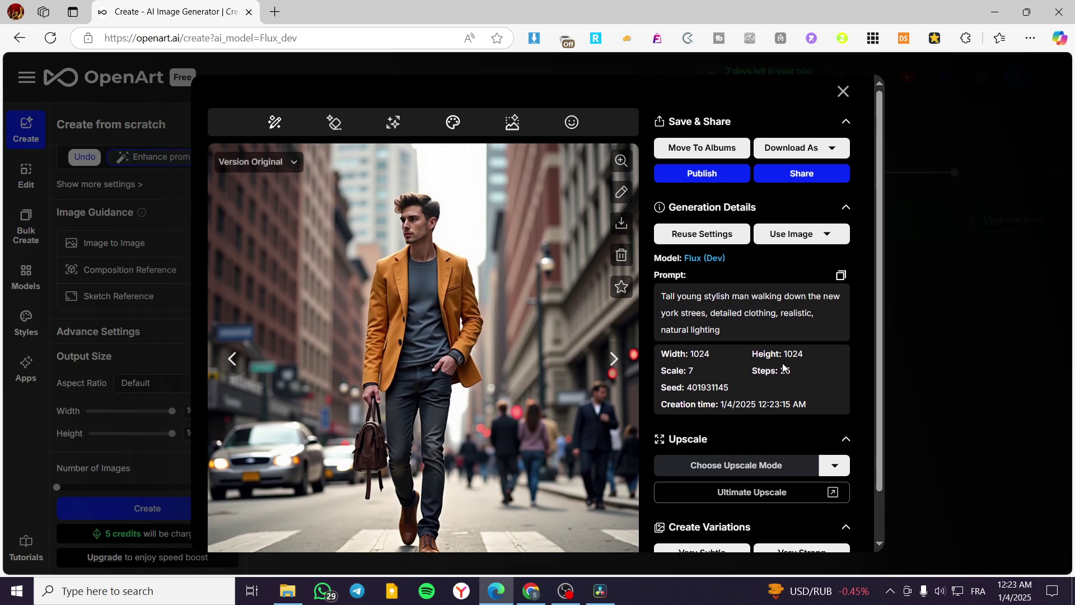
pyautogui.scroll(-1, 808, 396)
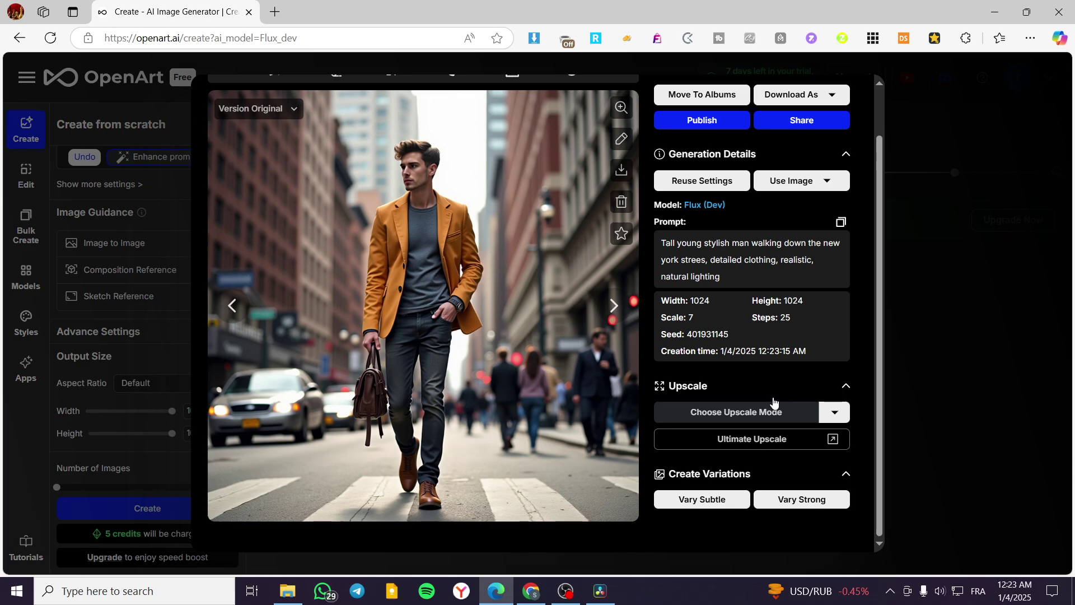
pyautogui.scroll(1, 675, 385)
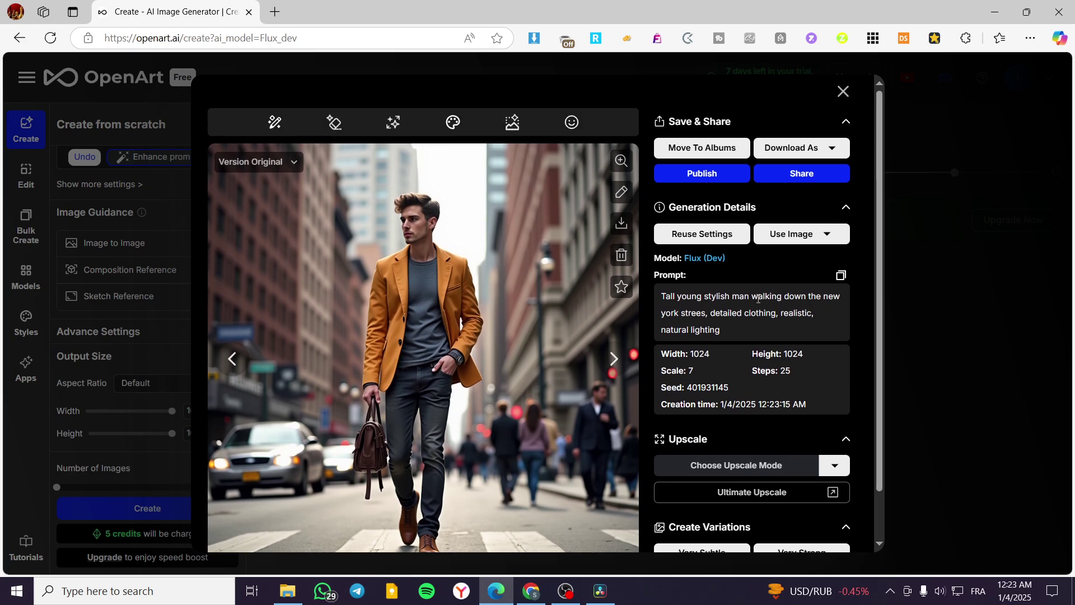
# Step: Open the generated image in the editor for inpainting and set the number of images to 1
pyautogui.moveTo(566, 300)
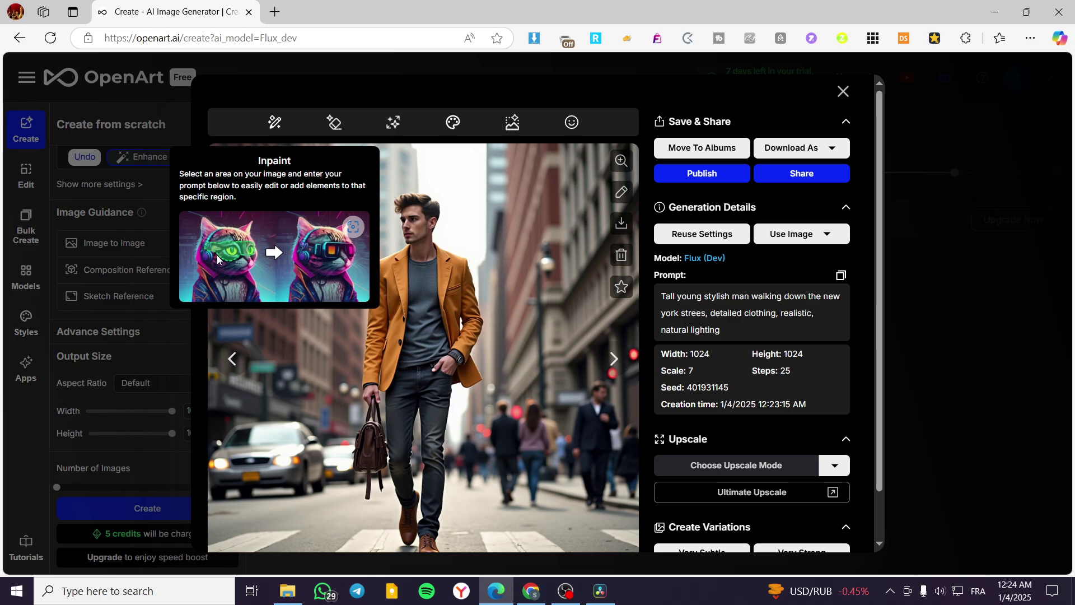
pyautogui.click(275, 125)
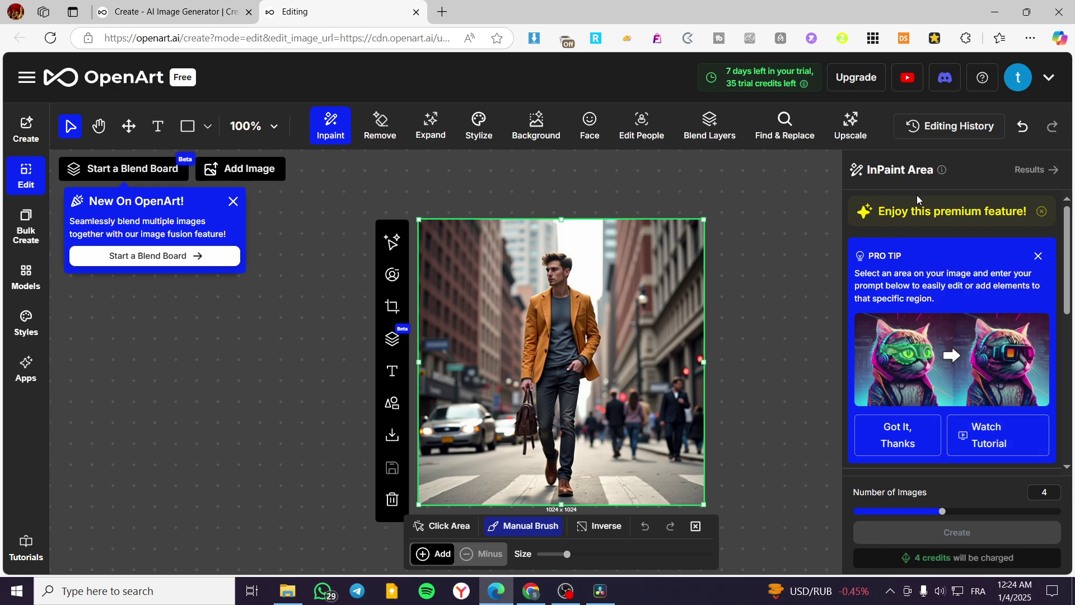
pyautogui.scroll(-3, 941, 237)
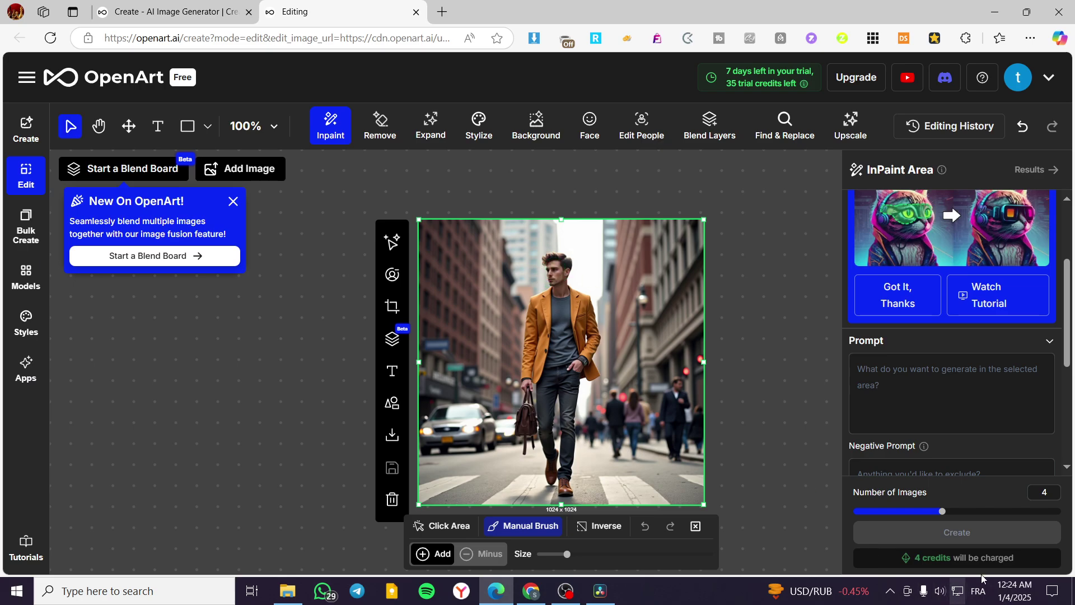
pyautogui.moveTo(941, 512); pyautogui.dragTo(854, 512)
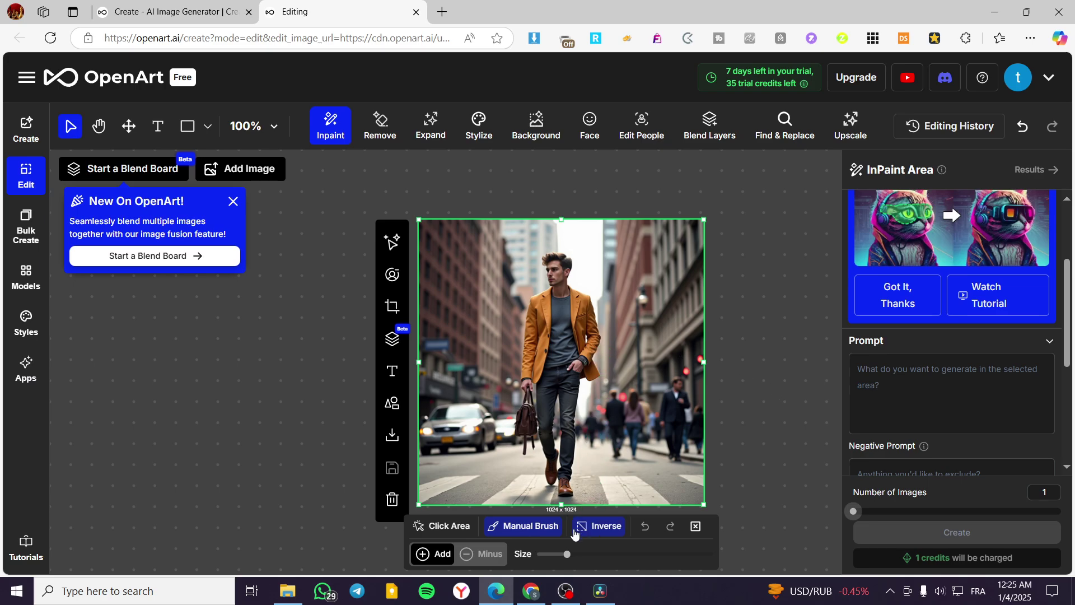
# Step: Reduce the manual brush size and paint an inpaint mask across the man's eyes
pyautogui.moveTo(566, 555)
pyautogui.mouseDown()
pyautogui.moveTo(543, 554)
pyautogui.moveTo(650, 560)
pyautogui.moveTo(546, 558)
pyautogui.mouseUp()
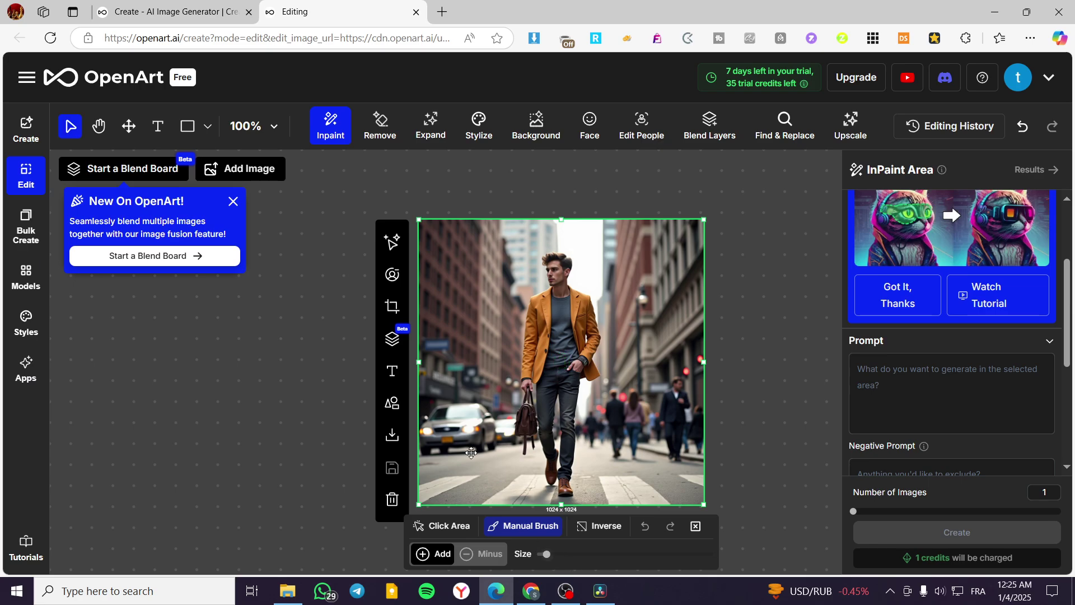
pyautogui.moveTo(559, 269); pyautogui.dragTo(551, 269)
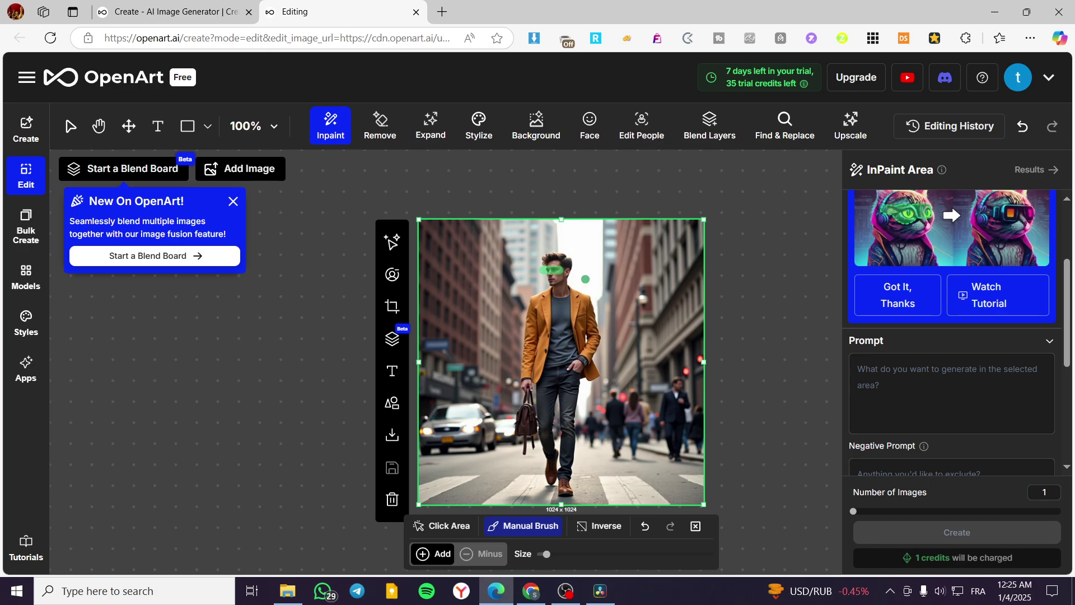
pyautogui.moveTo(563, 271); pyautogui.dragTo(571, 271)
pyautogui.press('v')
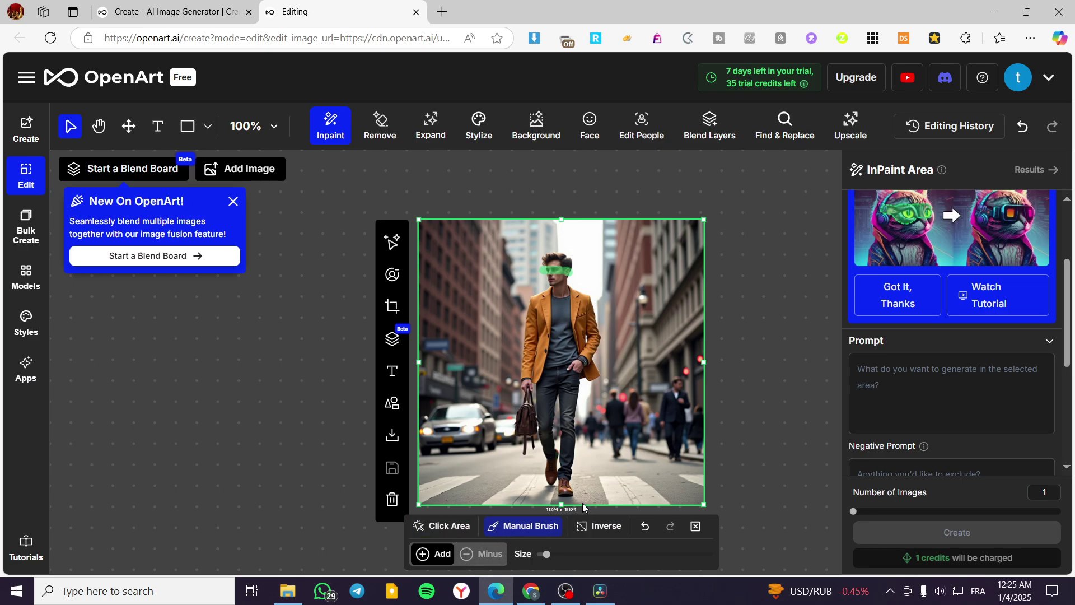
pyautogui.moveTo(560, 278); pyautogui.dragTo(542, 271)
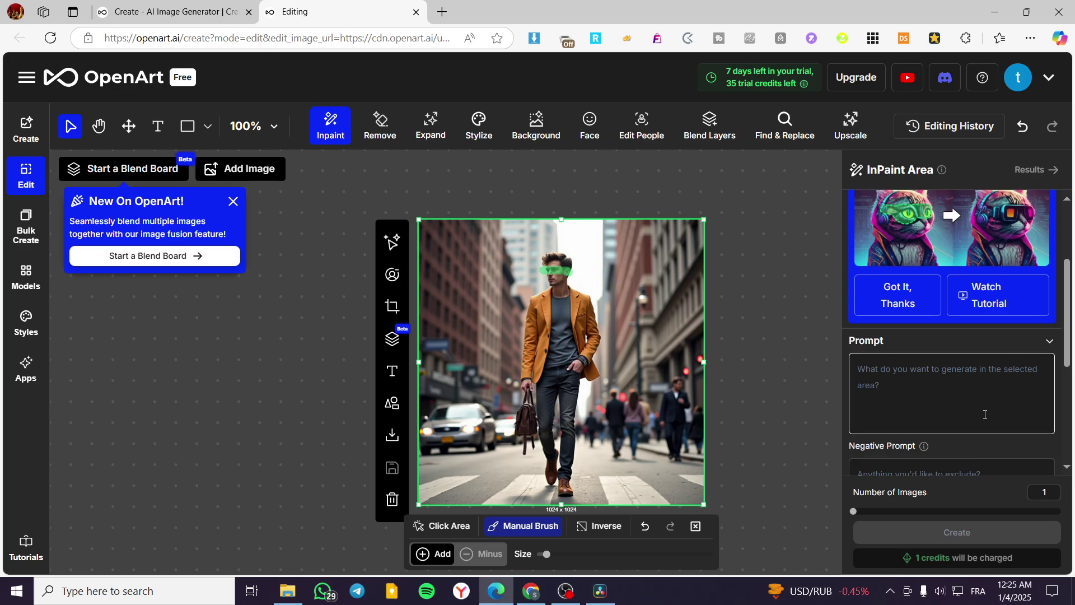
# Step: Enter "sunglasses" as the inpaint prompt for the masked area
pyautogui.scroll(1, 924, 336)
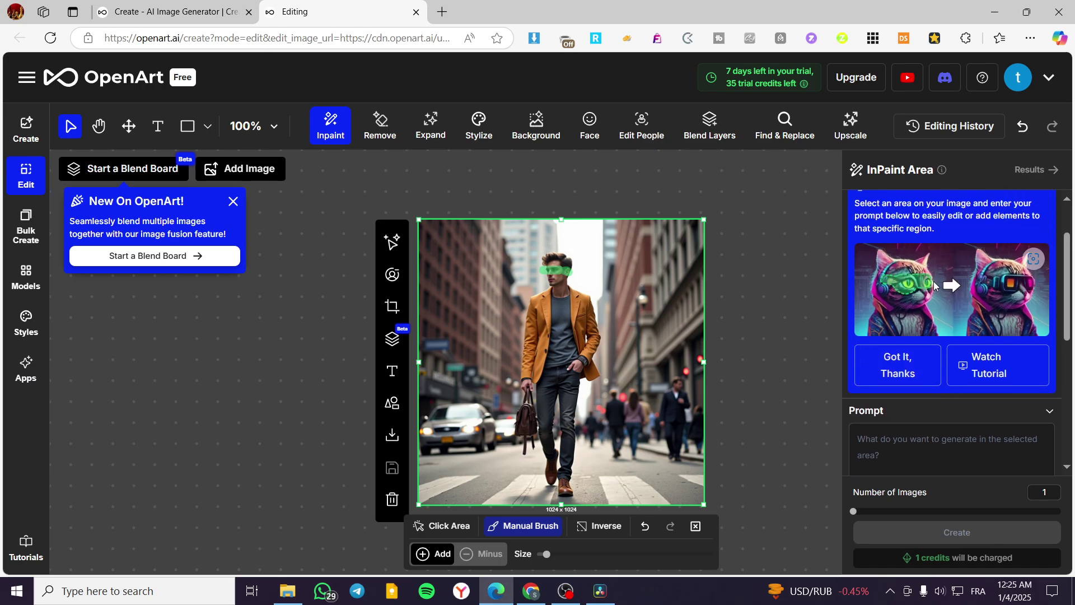
pyautogui.scroll(-1, 1028, 300)
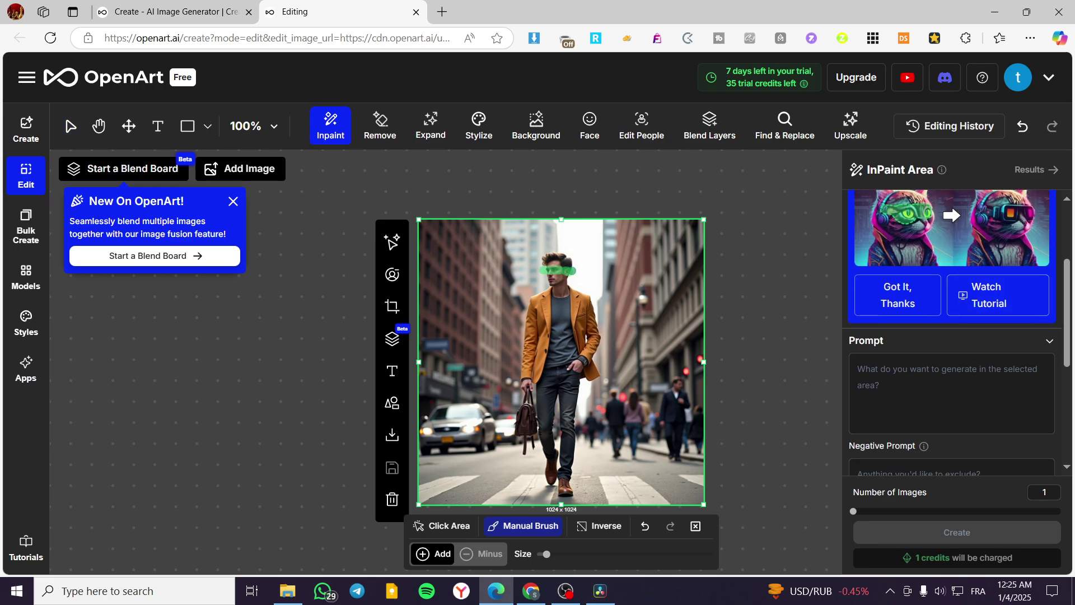
pyautogui.scroll(-1, 1005, 413)
pyautogui.scroll(-2, 985, 403)
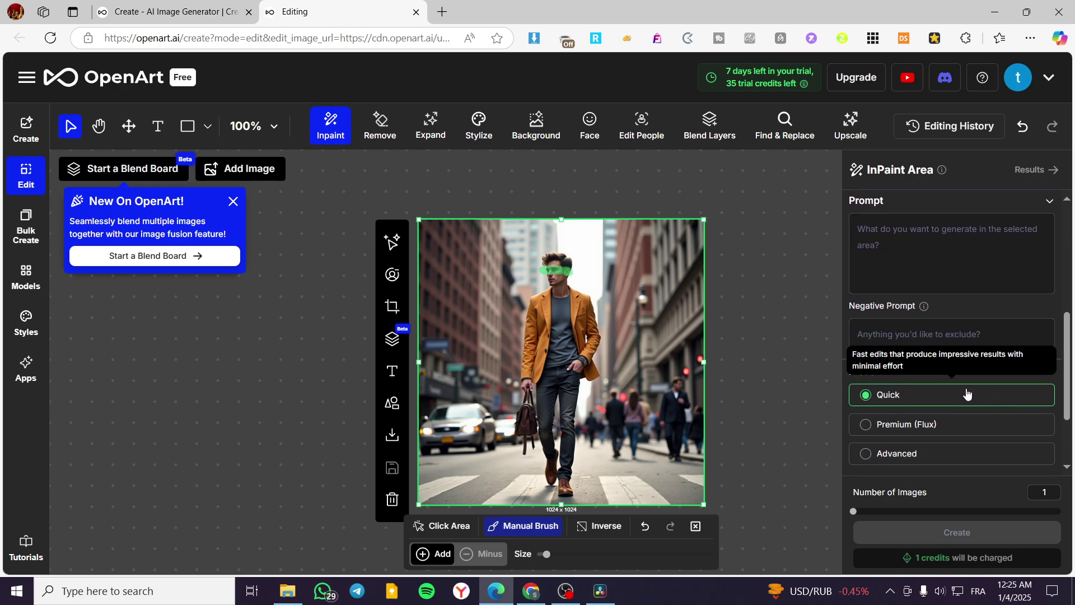
pyautogui.scroll(1, 952, 364)
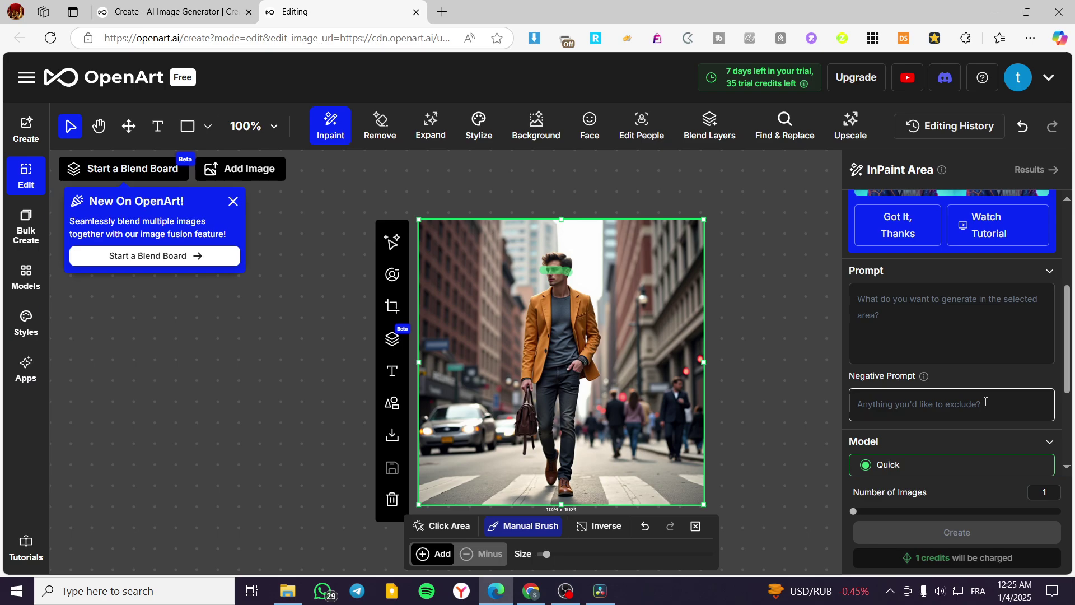
pyautogui.click(919, 310)
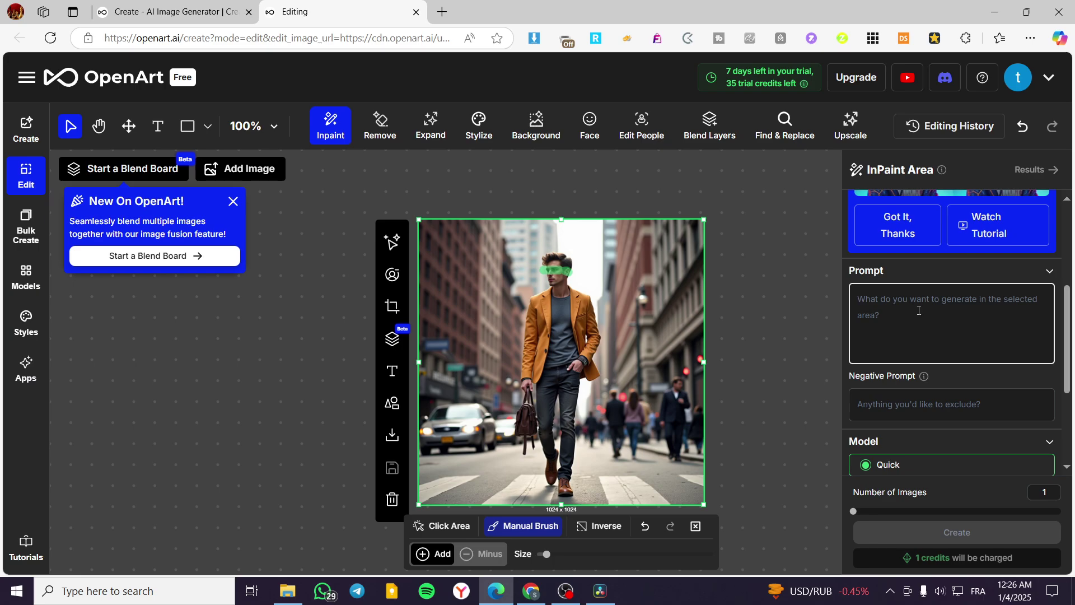
pyautogui.write('sung')
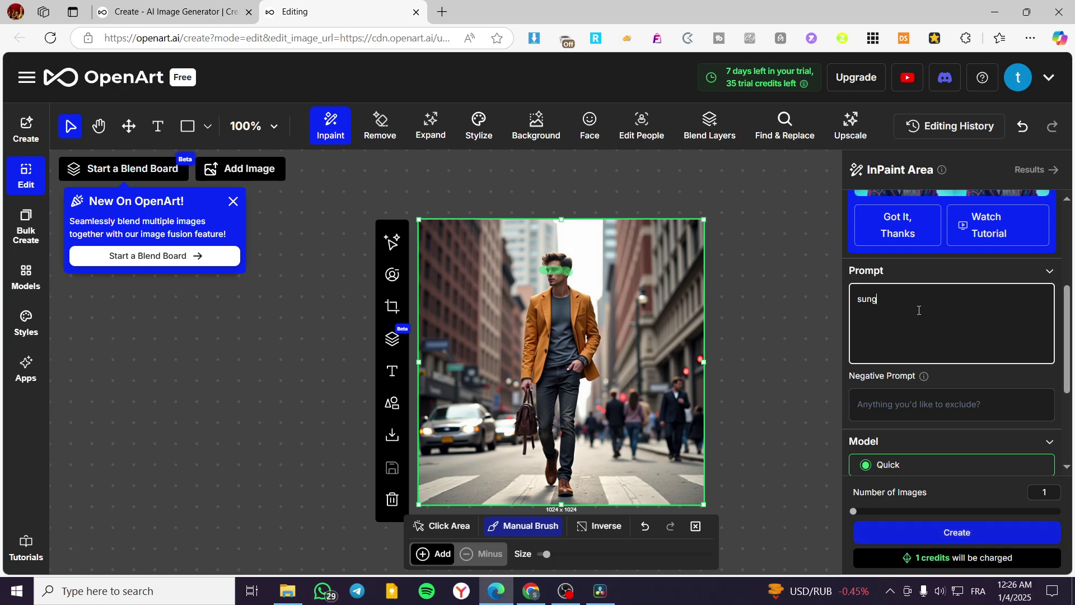
pyautogui.write('lasses')
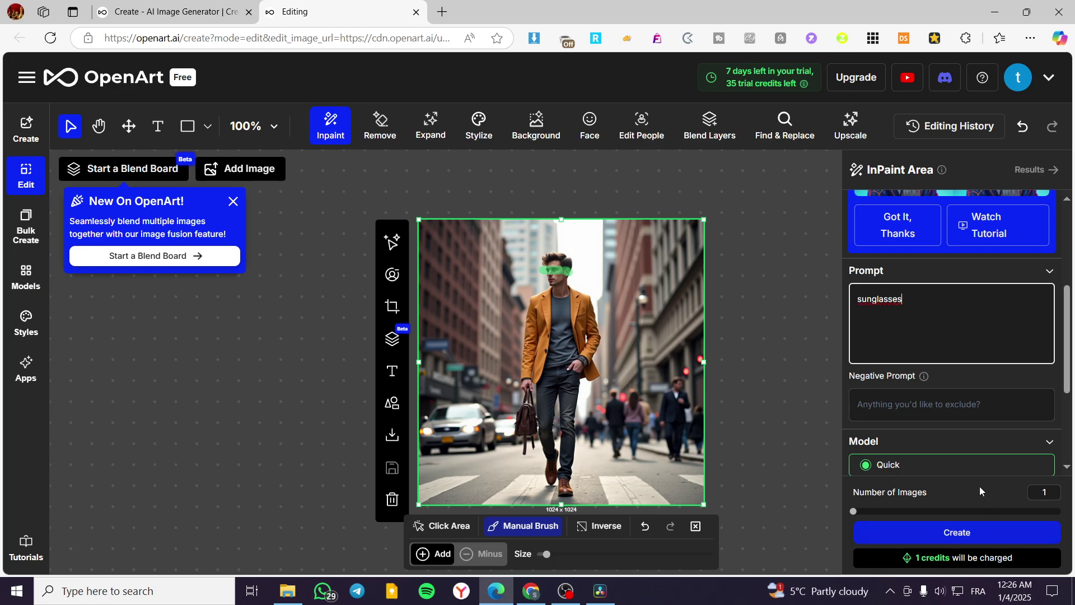
# Step: Select the Premium (Flux) model for the inpaint and generate the sunglasses edit
pyautogui.scroll(-3, 982, 448)
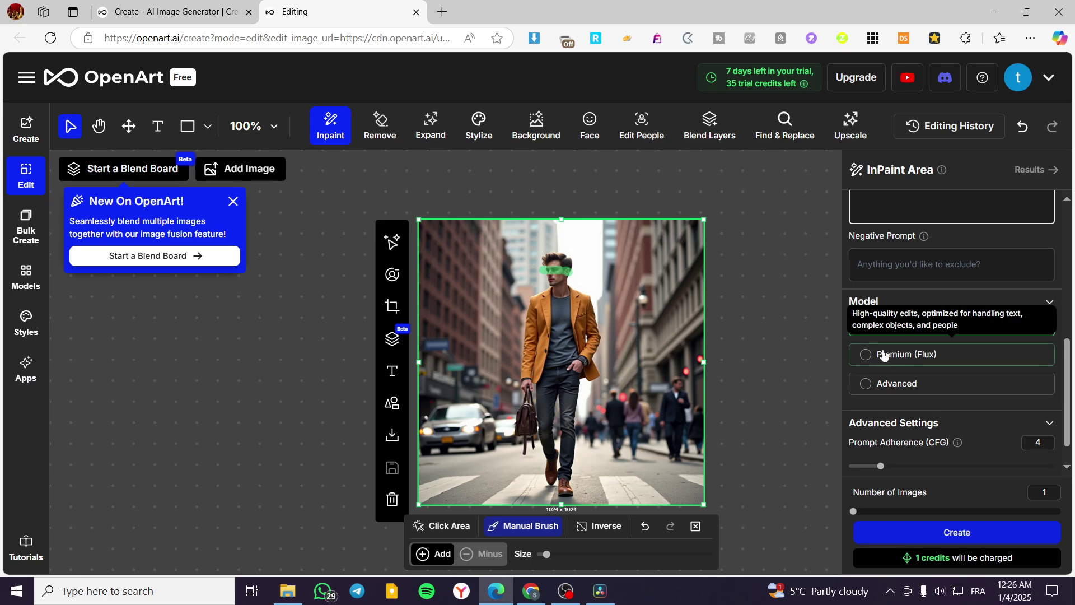
pyautogui.click(866, 354)
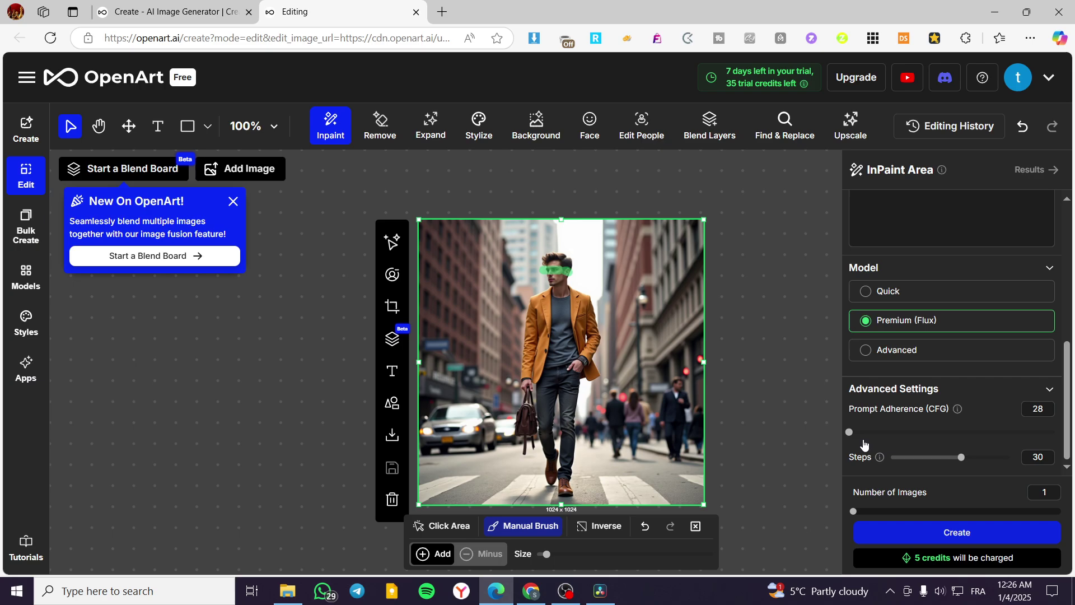
pyautogui.scroll(-1, 685, 408)
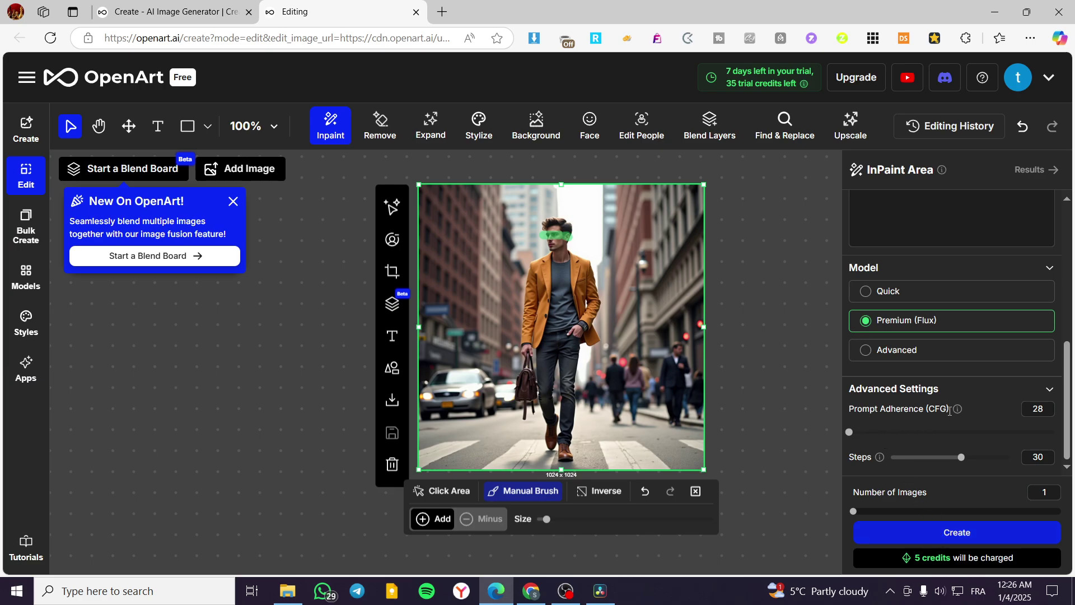
pyautogui.moveTo(959, 413)
pyautogui.click(959, 534)
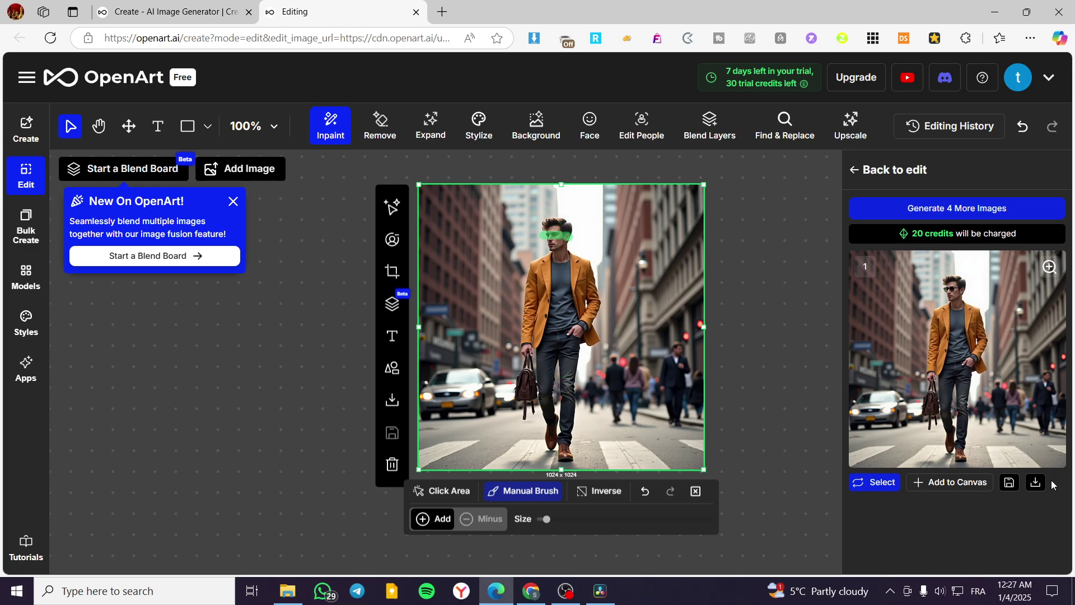
# Step: Enlarge the generated sunglasses result, examine the man's face closely, and close the preview
pyautogui.click(1050, 267)
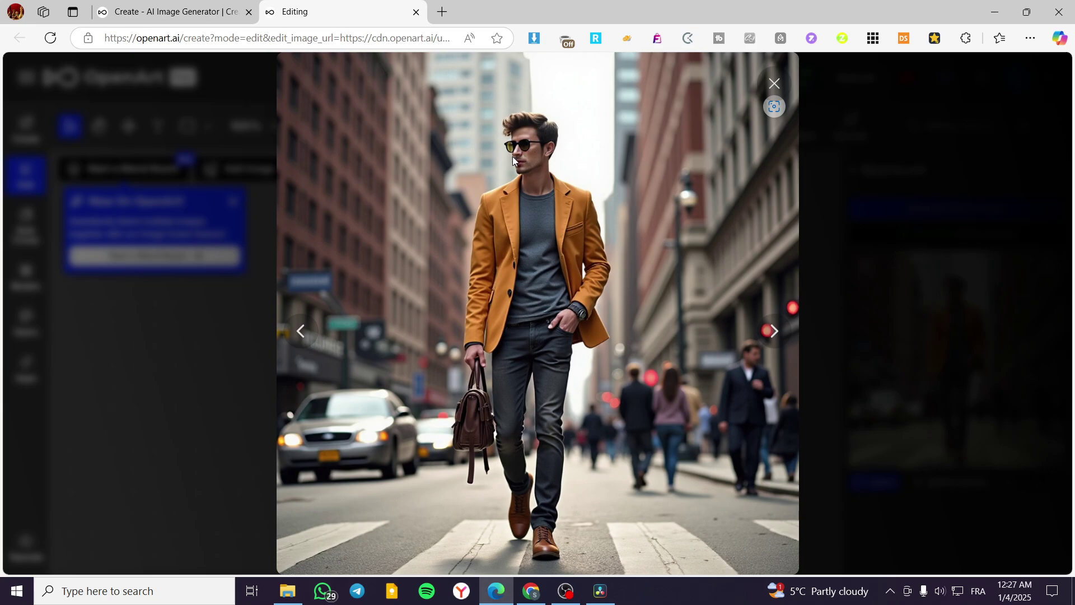
pyautogui.click(772, 86)
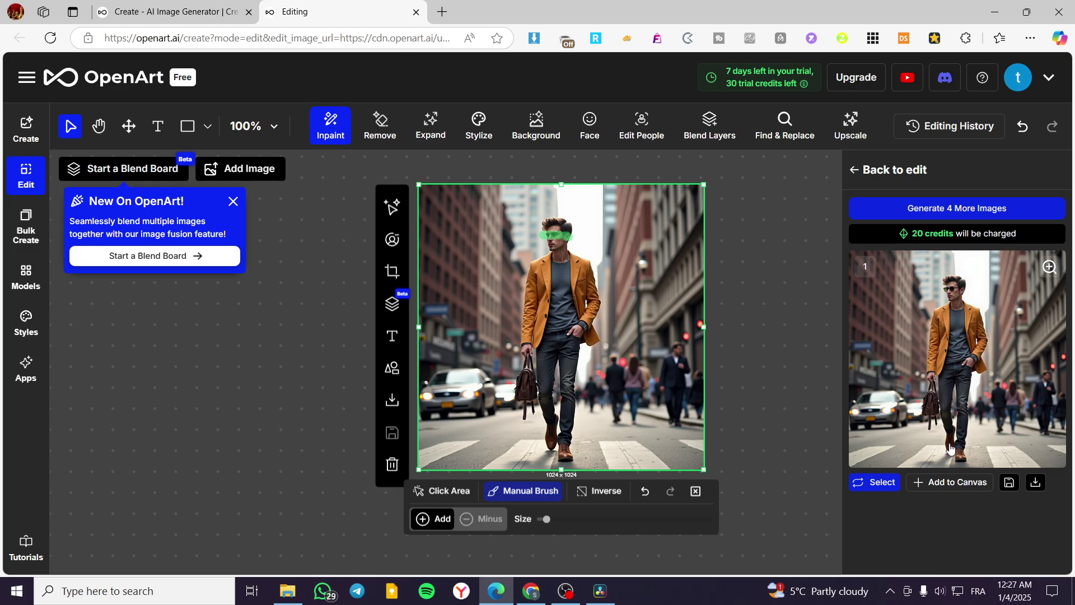
pyautogui.click(1046, 267)
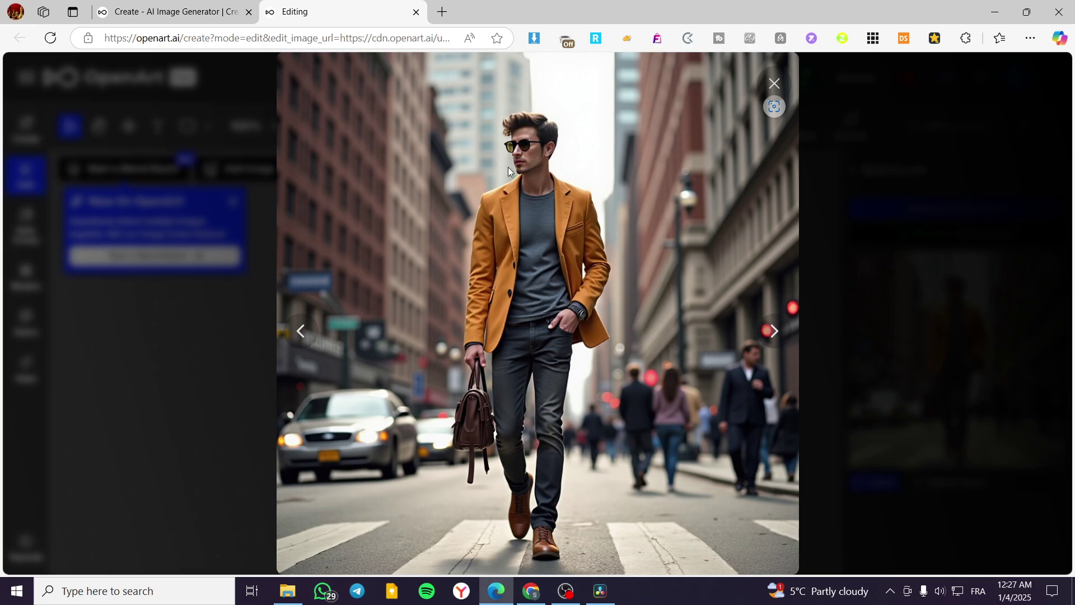
pyautogui.click(775, 83)
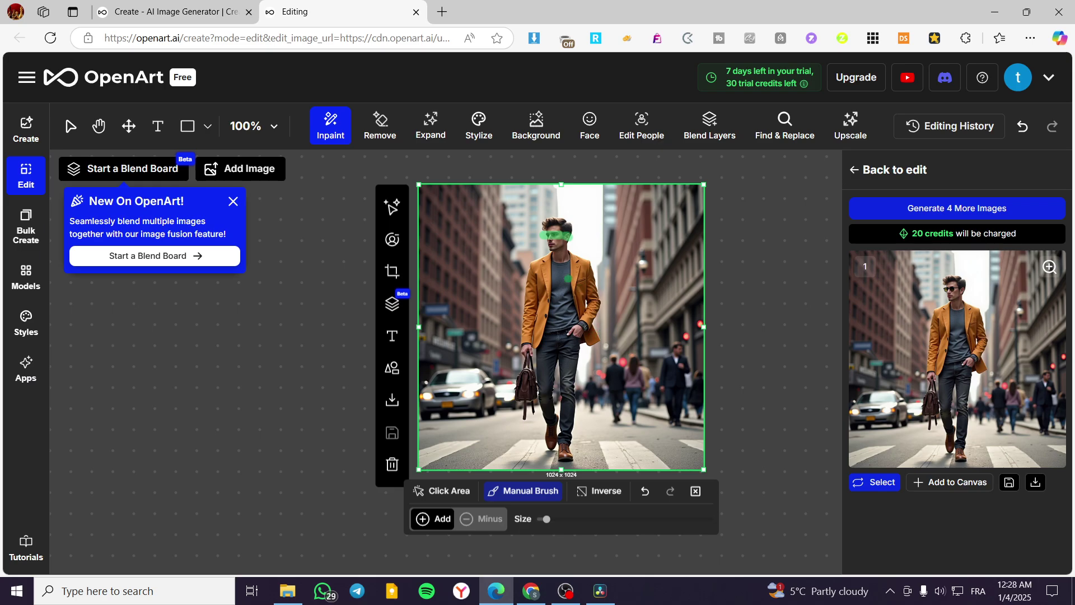
pyautogui.click(1051, 268)
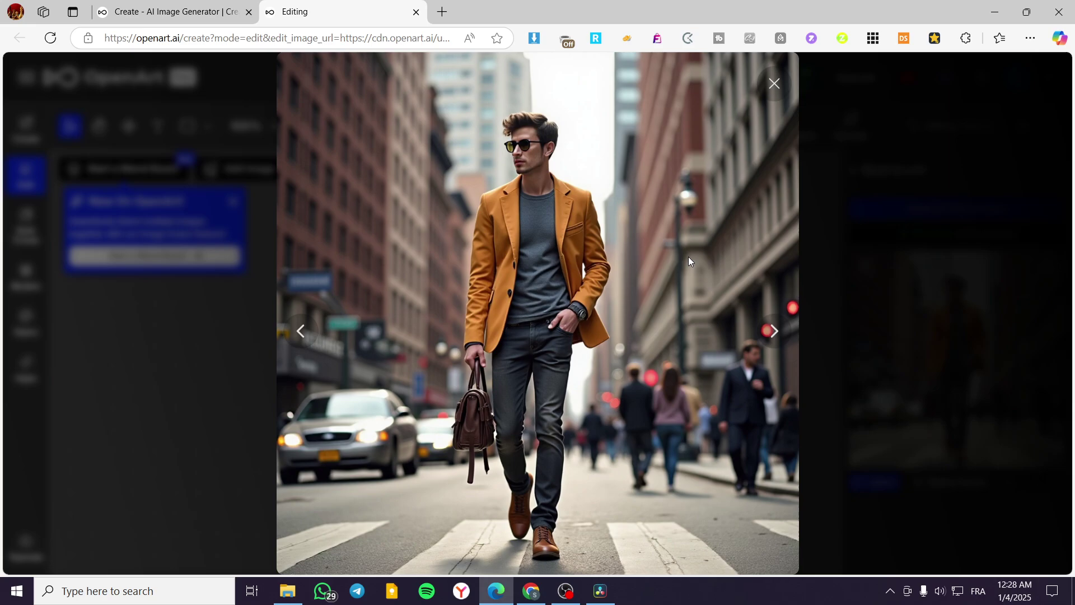
pyautogui.click(775, 83)
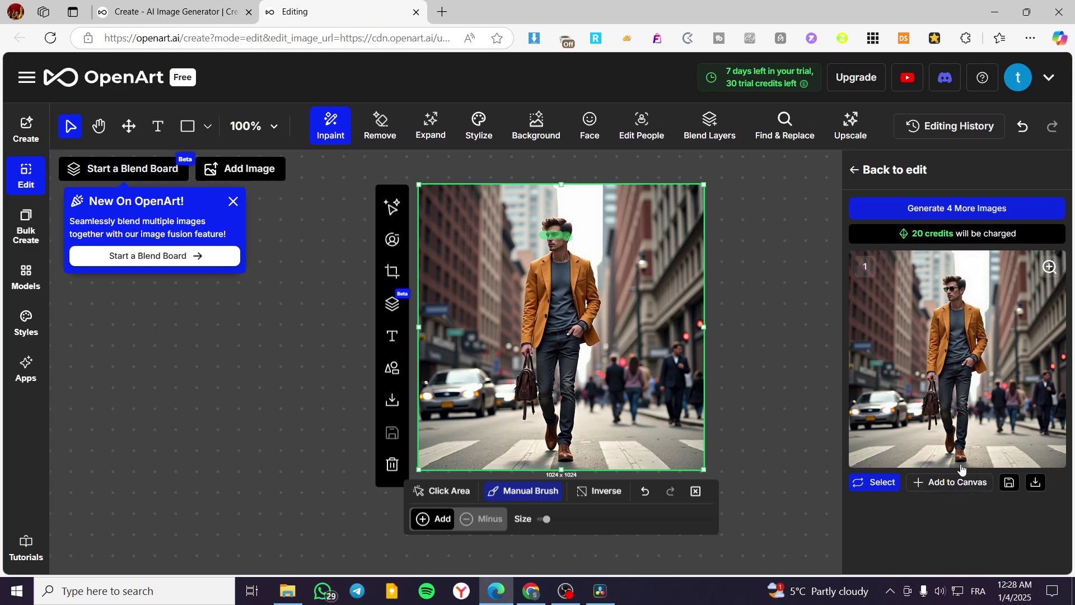
# Step: Return to the inpaint settings, clear the eye mask, and paint two strap-shaped strokes over the man's shoulders and chest
pyautogui.click(857, 170)
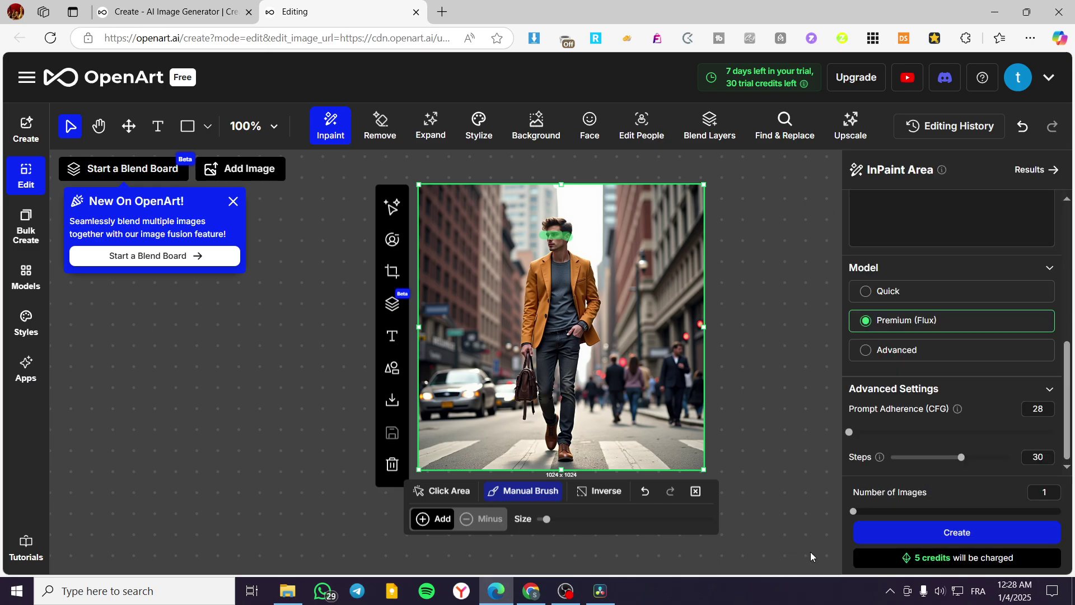
pyautogui.scroll(-1, 939, 405)
pyautogui.moveTo(916, 395); pyautogui.dragTo(835, 391)
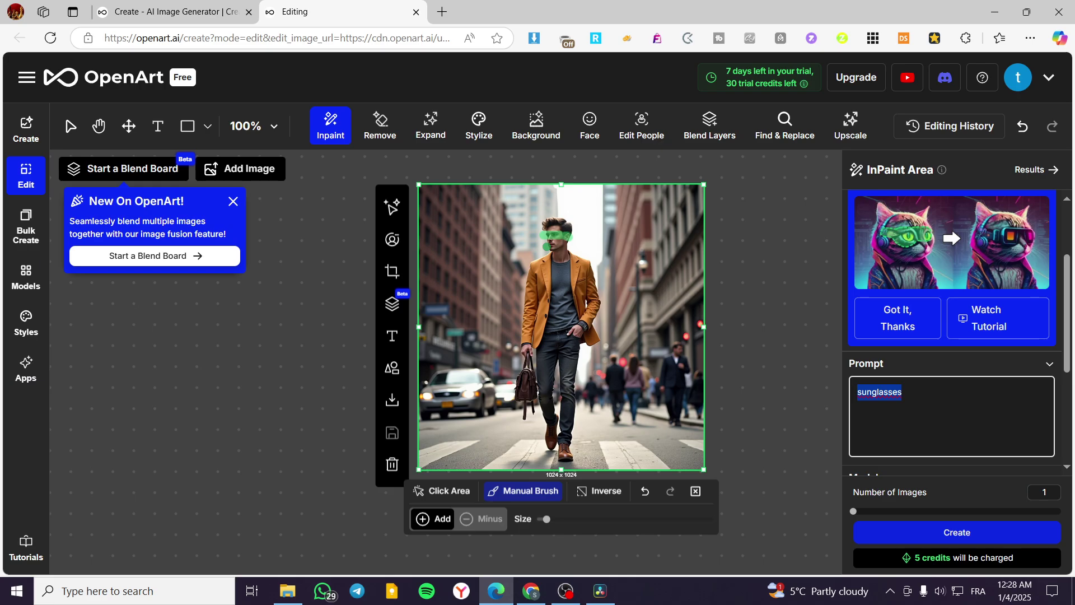
pyautogui.click(695, 492)
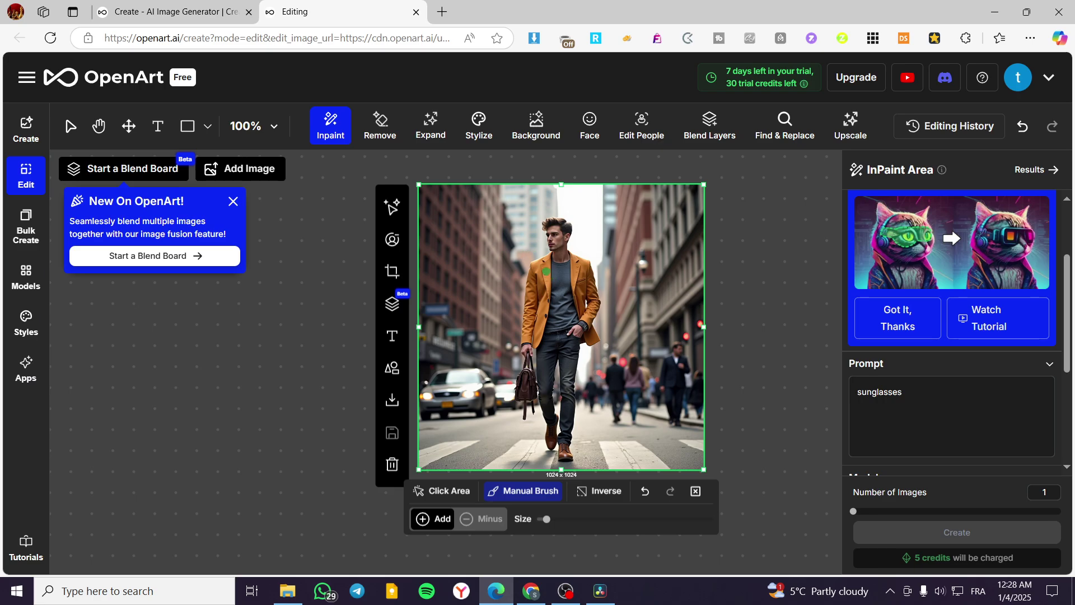
pyautogui.moveTo(538, 256); pyautogui.dragTo(544, 298)
pyautogui.moveTo(584, 248); pyautogui.dragTo(583, 288)
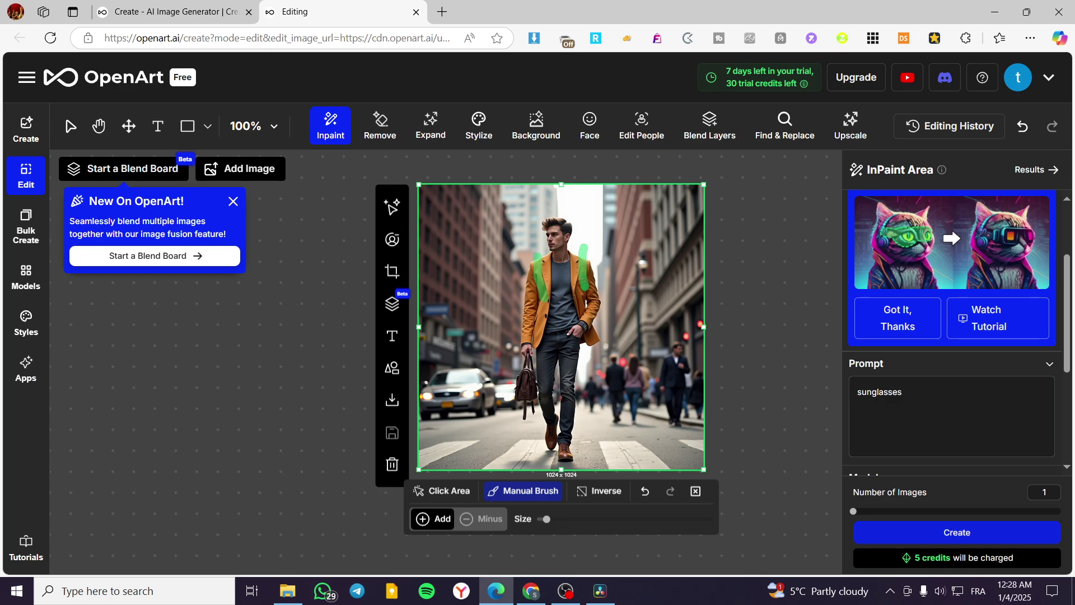
# Step: Replace the inpaint prompt with "Backpack" and generate the edit with Premium (Flux)
pyautogui.moveTo(903, 392); pyautogui.dragTo(843, 392)
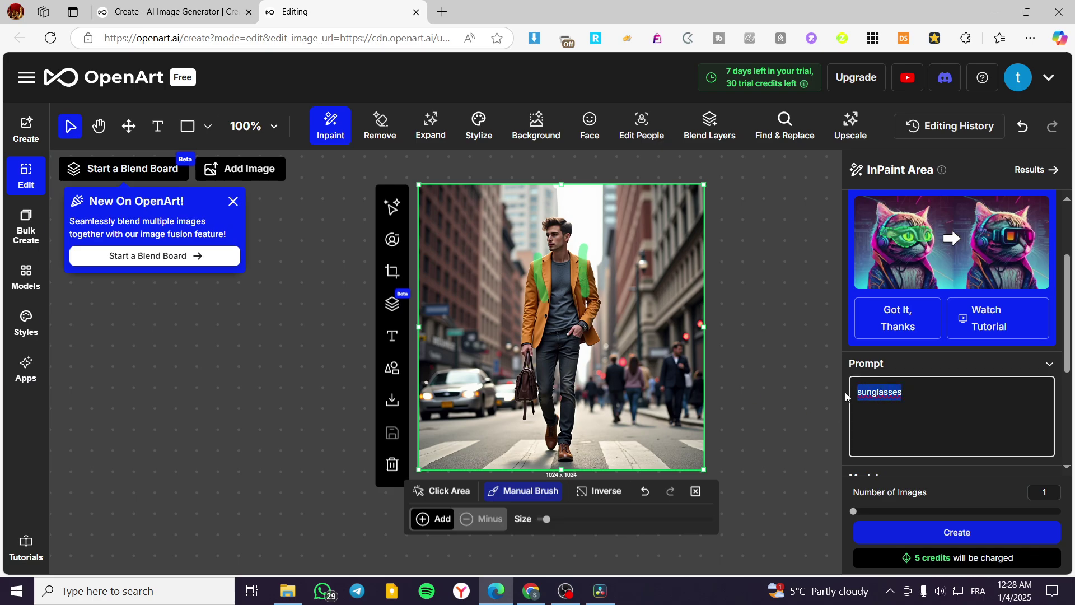
pyautogui.write('Backpack')
pyautogui.scroll(-4, 930, 437)
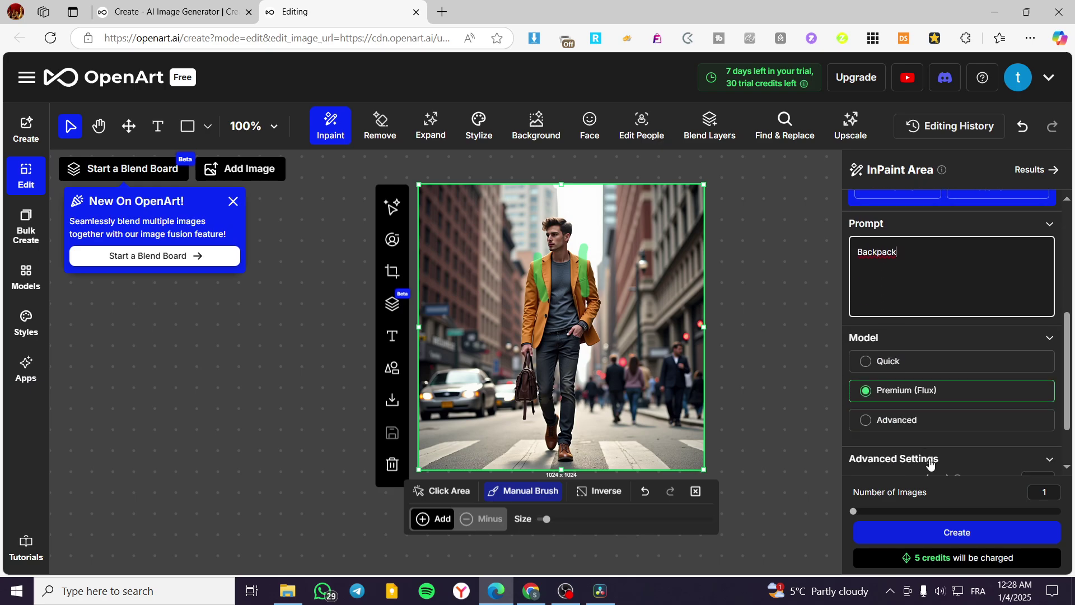
pyautogui.click(944, 529)
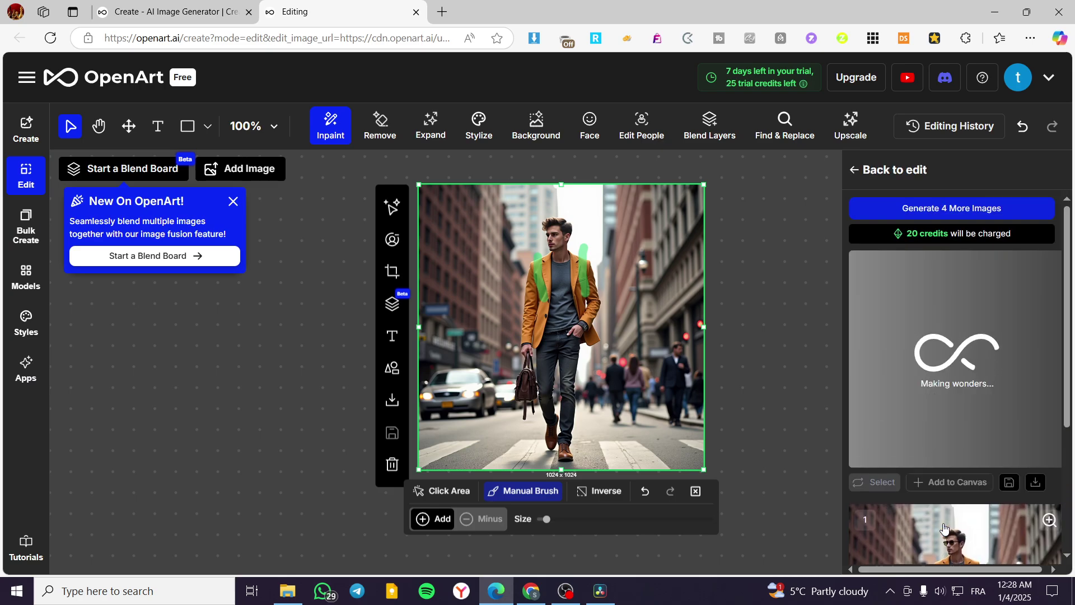
# Step: Enlarge the generated backpack result, examine the straps on the man's shoulders, and close the preview
pyautogui.scroll(-2, 952, 476)
pyautogui.scroll(1, 1002, 381)
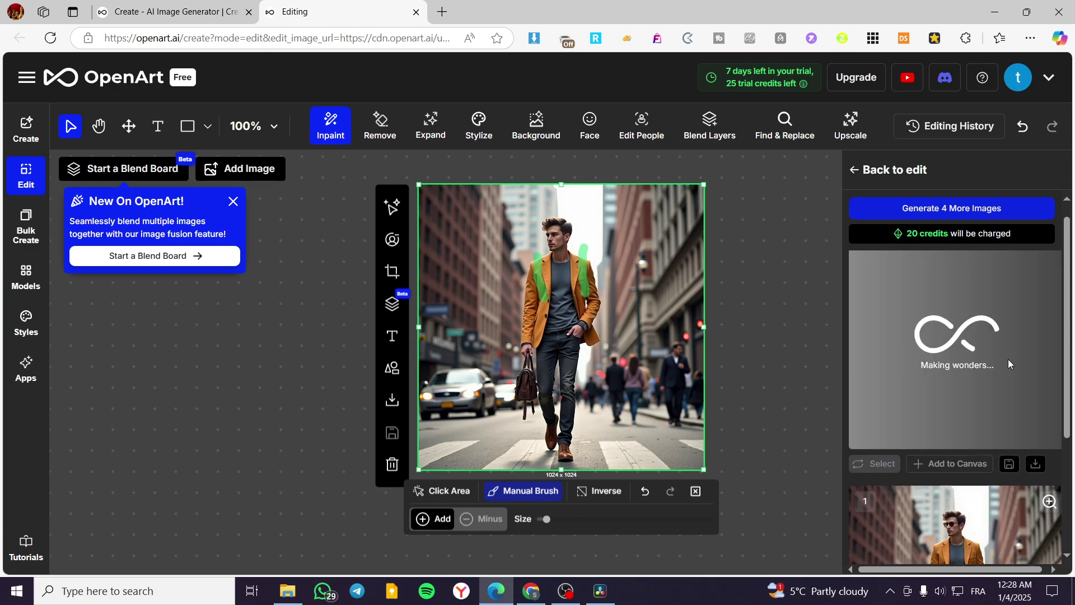
pyautogui.scroll(1, 1008, 360)
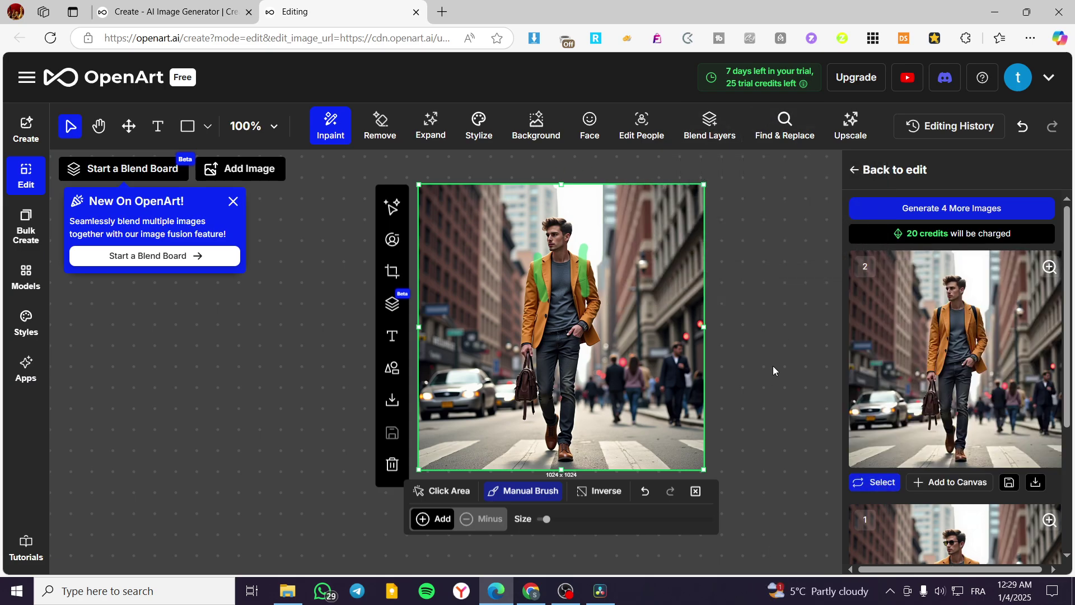
pyautogui.click(1050, 268)
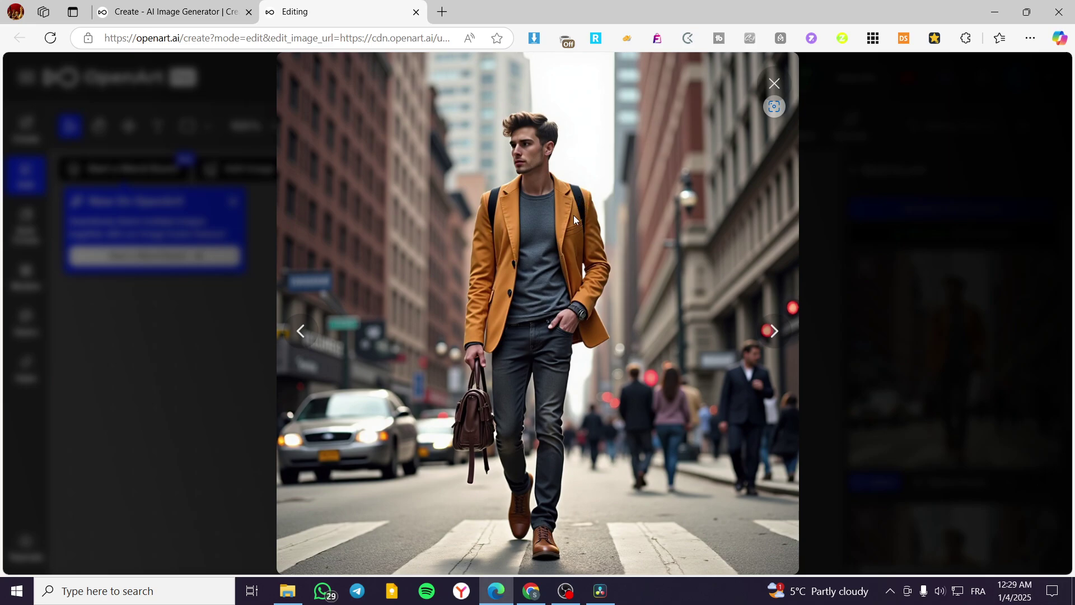
pyautogui.click(775, 84)
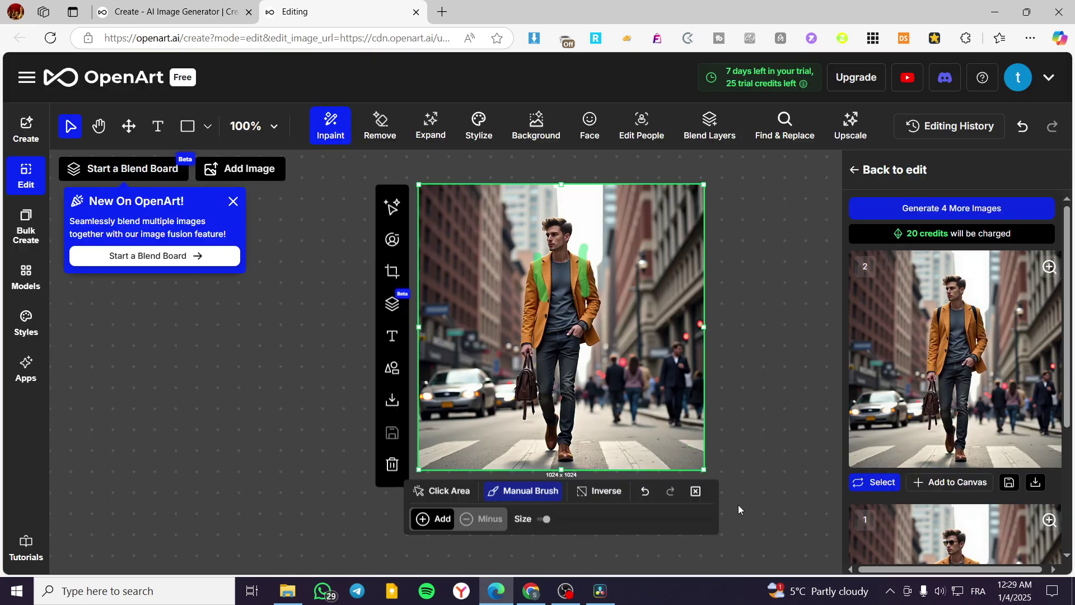
# Step: Clear the shoulder strap mask and paint a new inpaint mask over both of the man's shoes
pyautogui.click(695, 492)
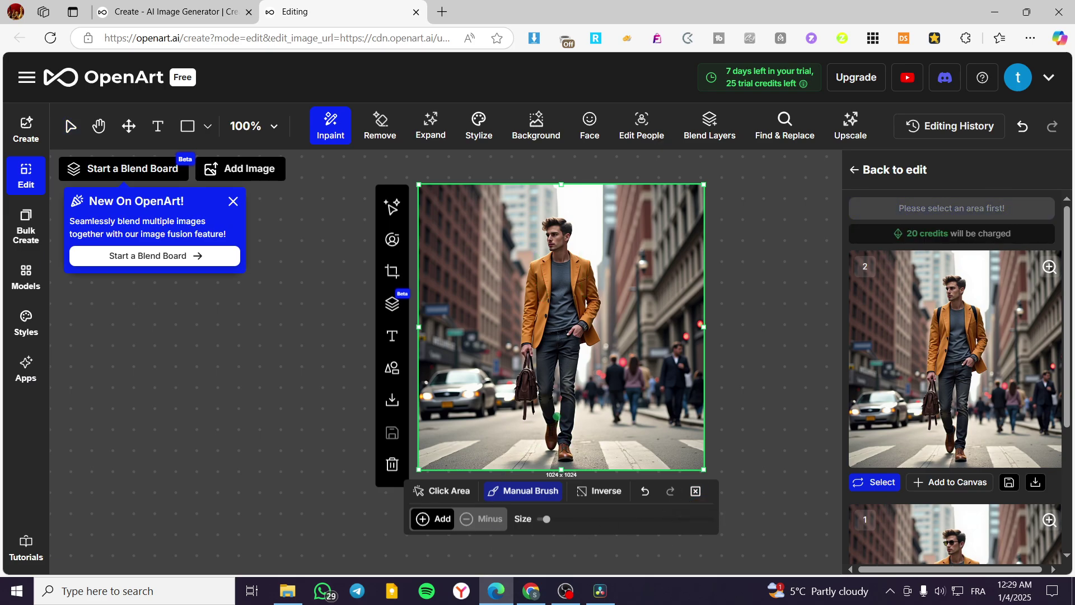
pyautogui.moveTo(557, 418)
pyautogui.mouseDown()
pyautogui.moveTo(549, 445)
pyautogui.moveTo(556, 439)
pyautogui.moveTo(565, 462)
pyautogui.moveTo(573, 449)
pyautogui.mouseUp()
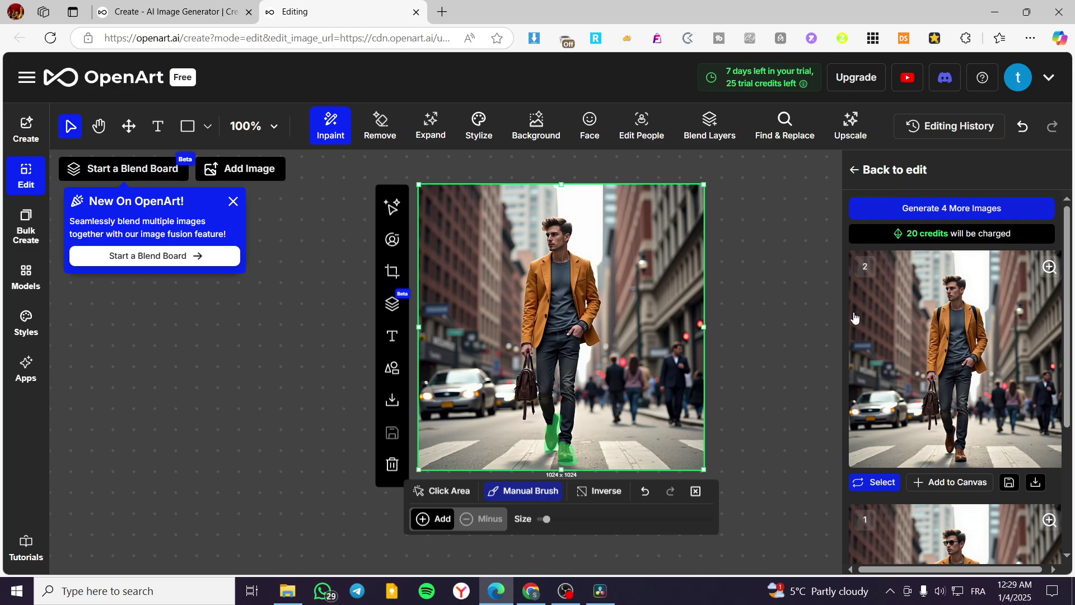
# Step: Replace the inpaint prompt with "change the color of the shoes to red" and generate one image with Premium (Flux)
pyautogui.click(861, 171)
pyautogui.moveTo(899, 215); pyautogui.dragTo(827, 213)
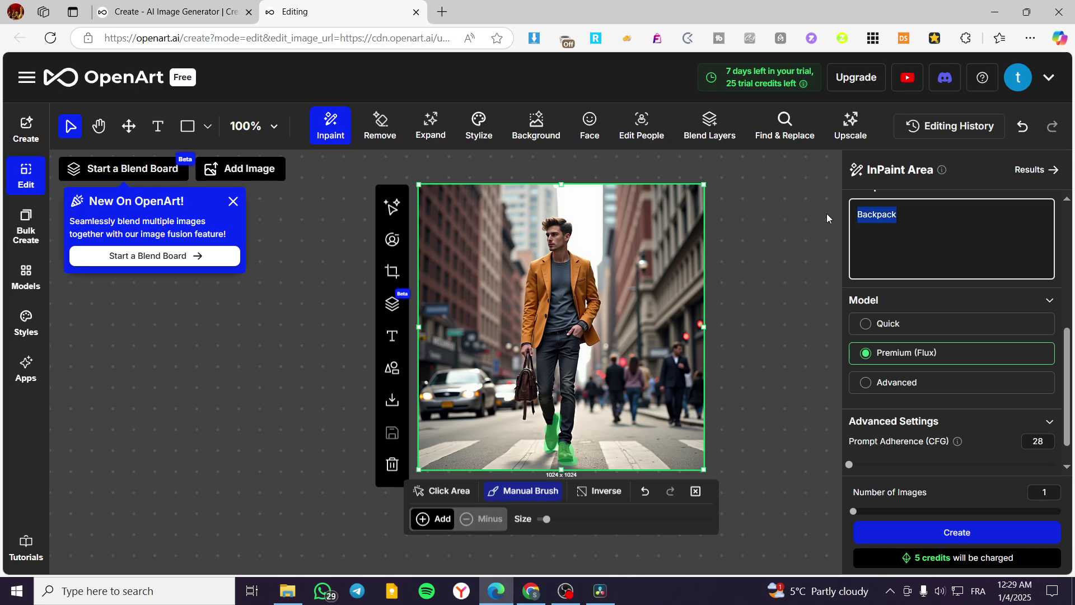
pyautogui.write('change the color ')
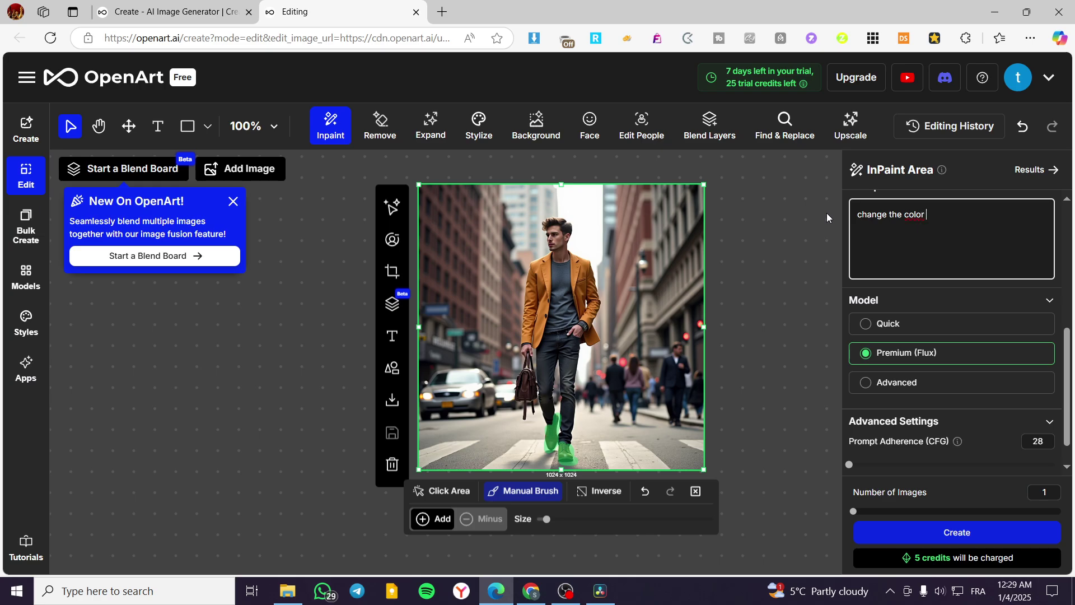
pyautogui.write('of the so')
pyautogui.press('BackSpace')
pyautogui.write('hoes to red')
pyautogui.click(982, 536)
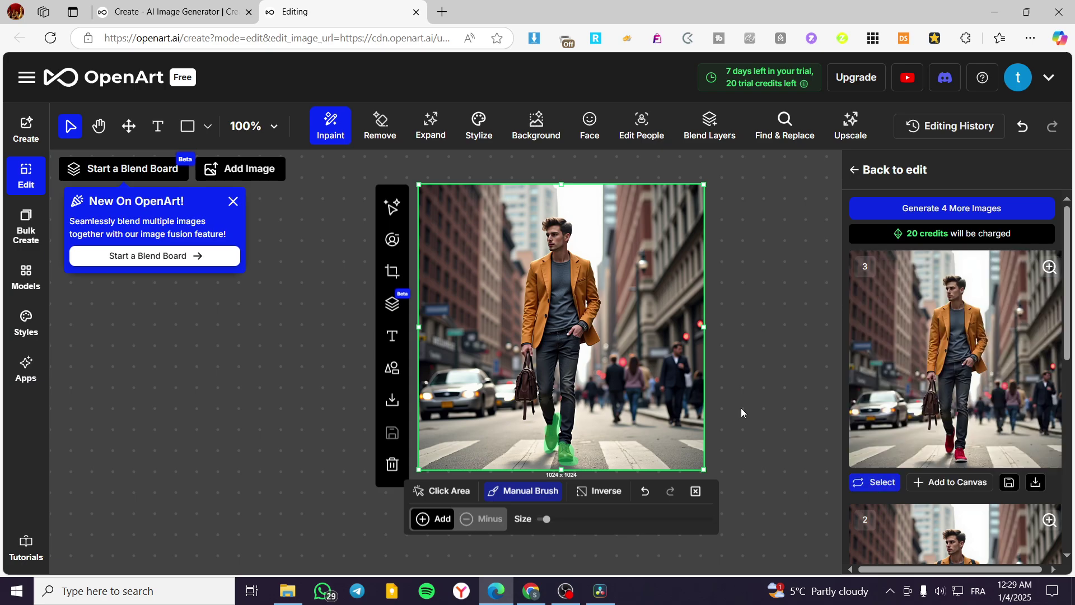
# Step: Enlarge the newly generated shoe edit, examine the man's shoes closely, and close the preview
pyautogui.click(1049, 267)
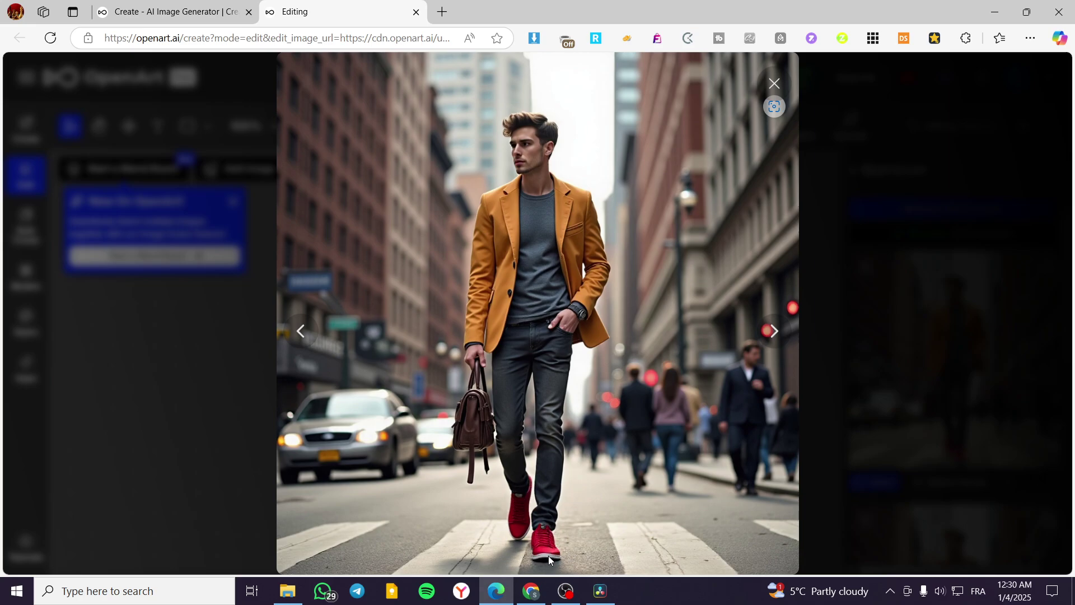
pyautogui.click(775, 83)
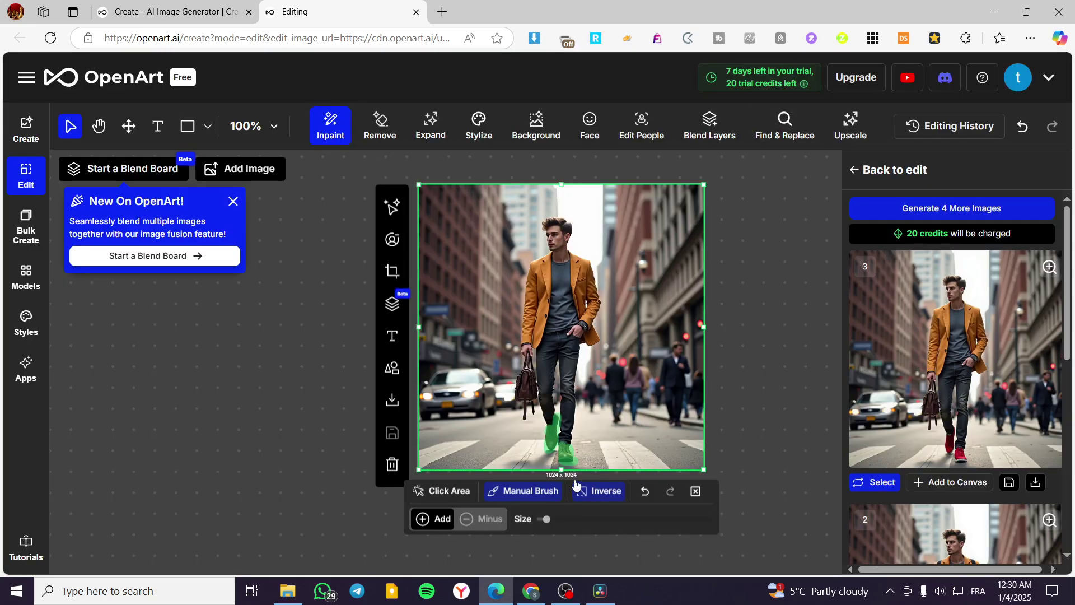
# Step: Clear the shoe mask, download the generated image with the red shoes, and deselect the canvas image
pyautogui.click(695, 492)
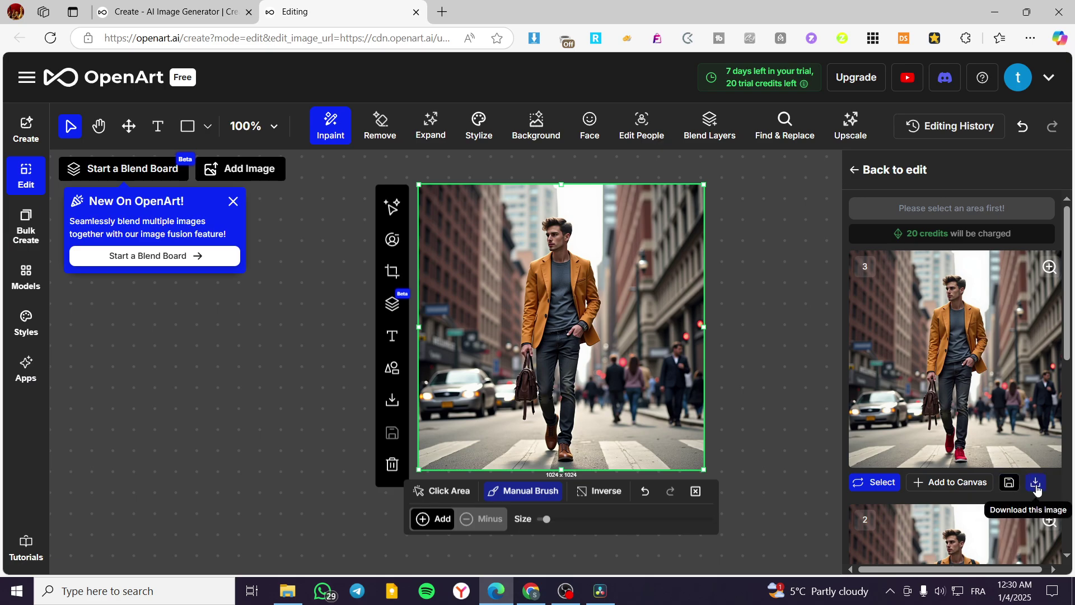
pyautogui.click(1036, 486)
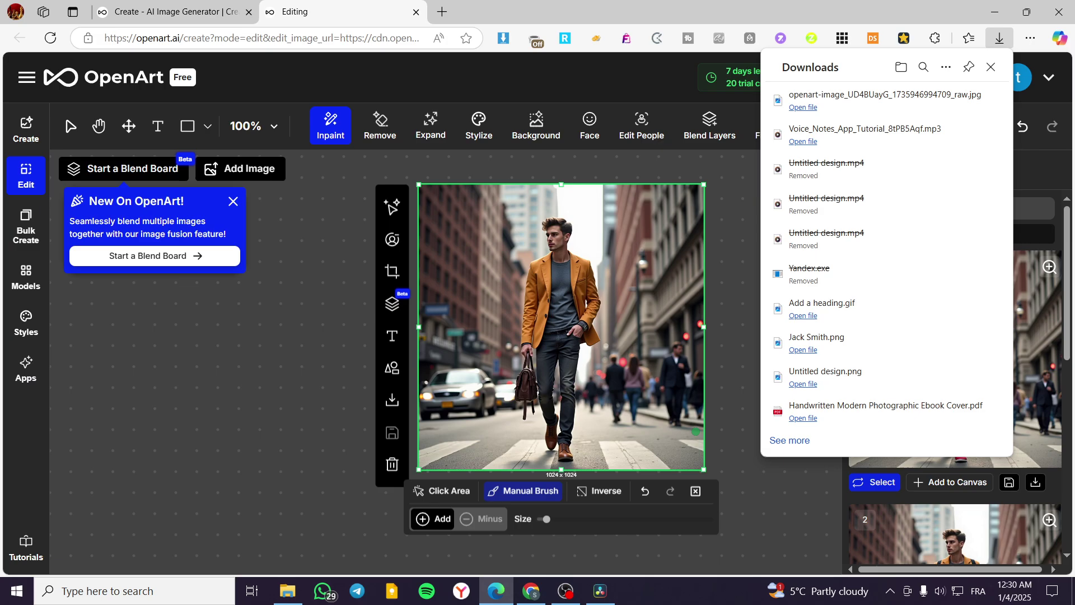
pyautogui.click(745, 507)
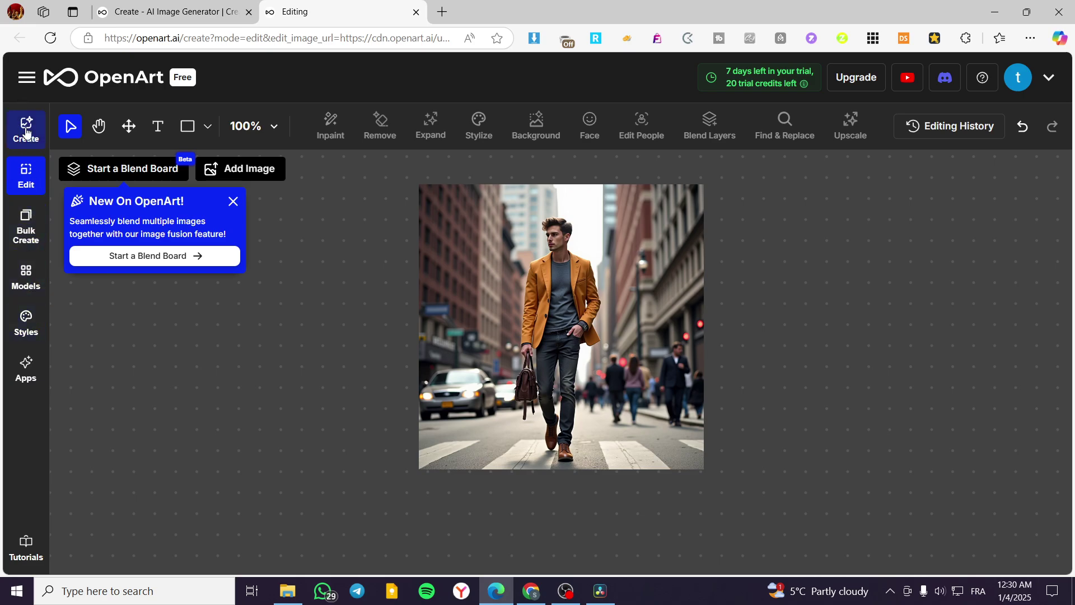
# Step: Expand the site's main navigation
pyautogui.click(26, 84)
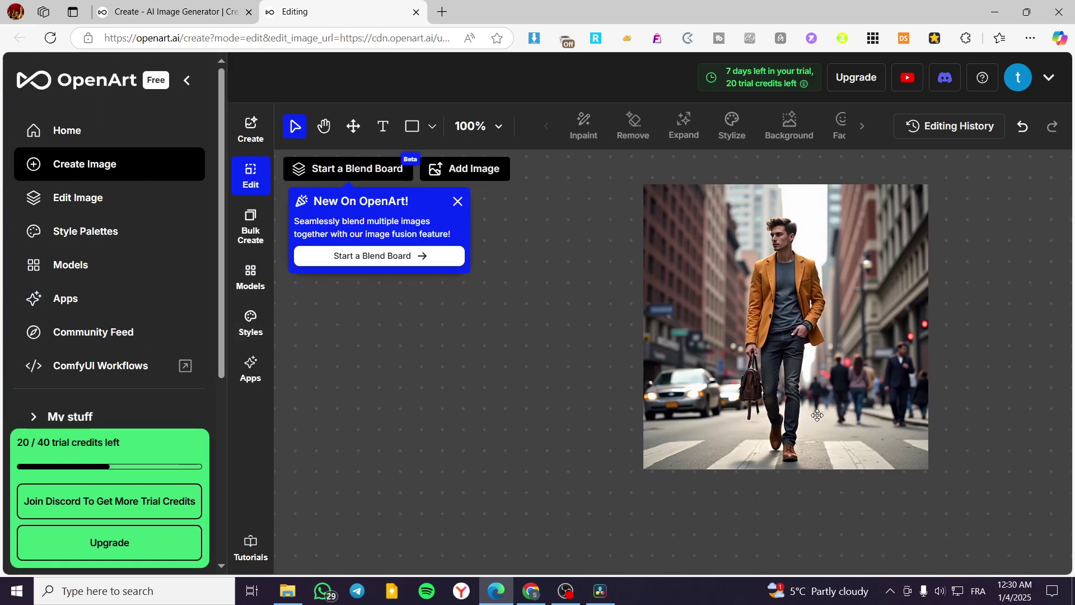